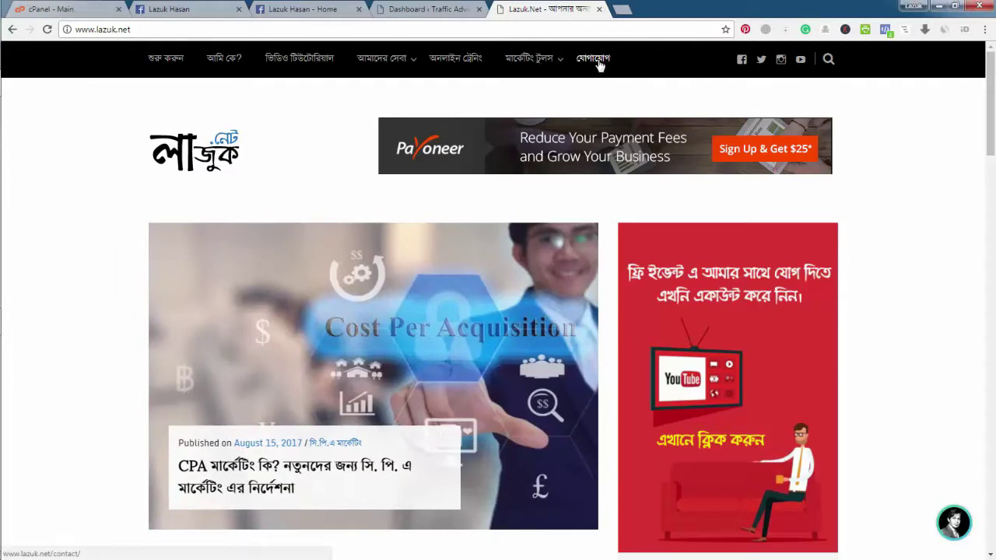
Step: Open the lazuk.net Contact page and try its Name, Email, Subject and Message fields
click(599, 66)
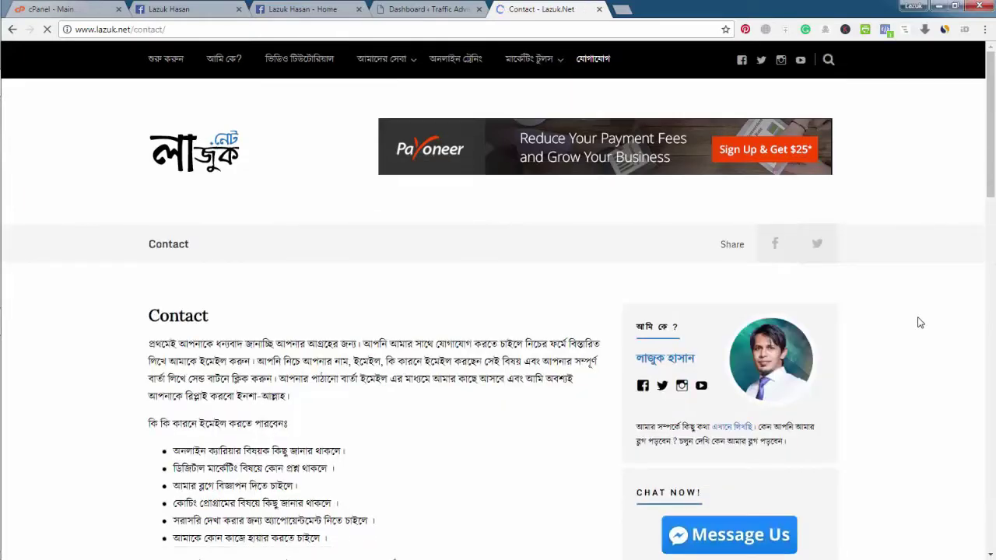
scroll(920, 322, down, 5)
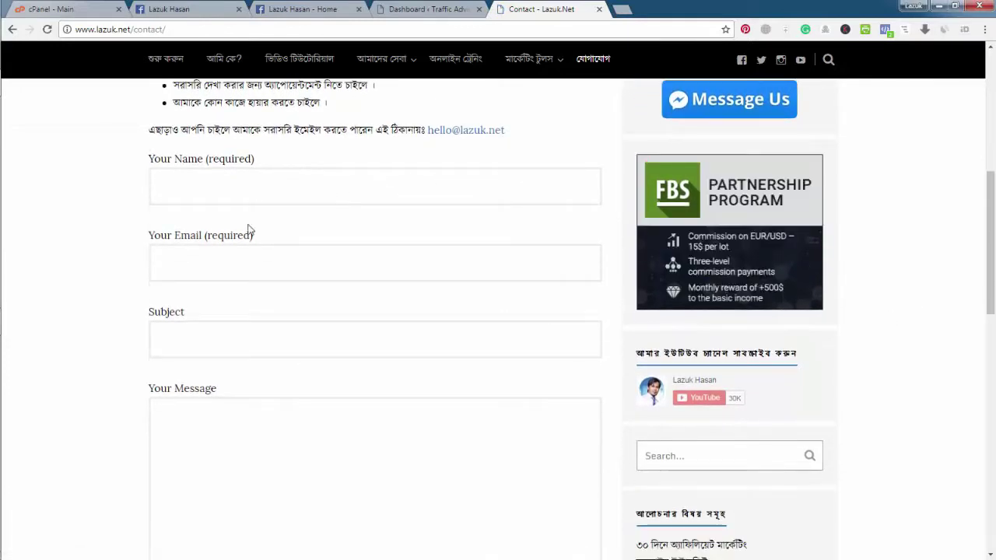
click(207, 186)
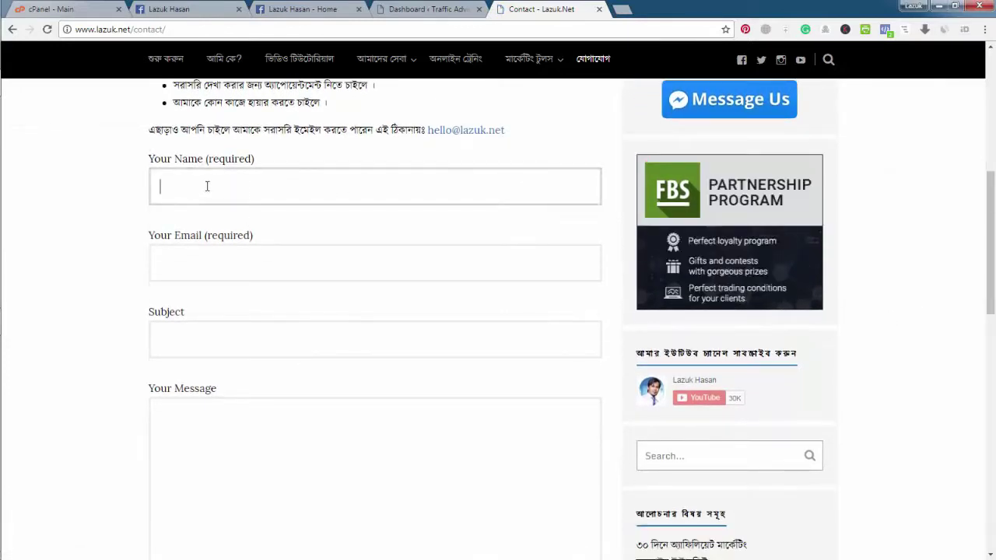
click(219, 255)
scroll(219, 256, down, 1)
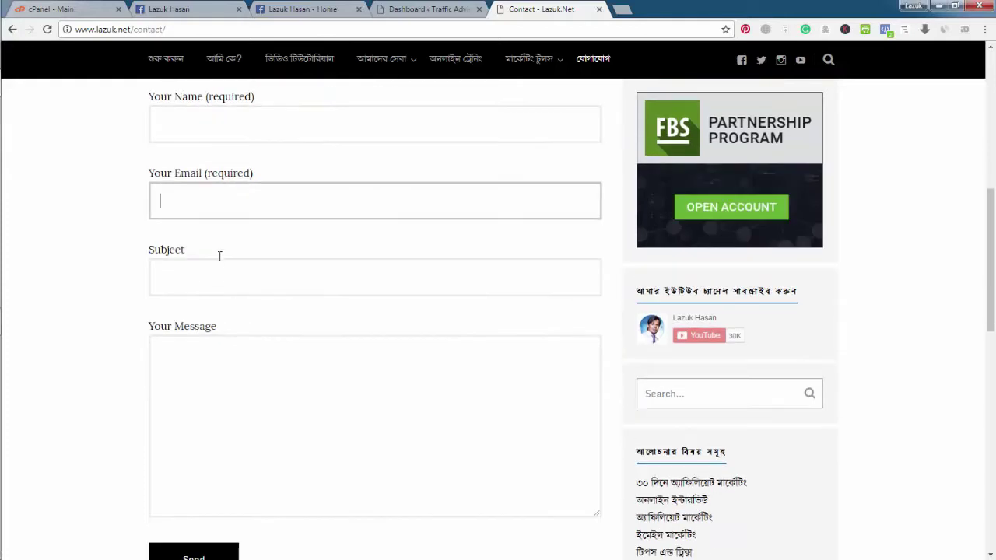
click(221, 277)
scroll(221, 279, down, 2)
click(220, 290)
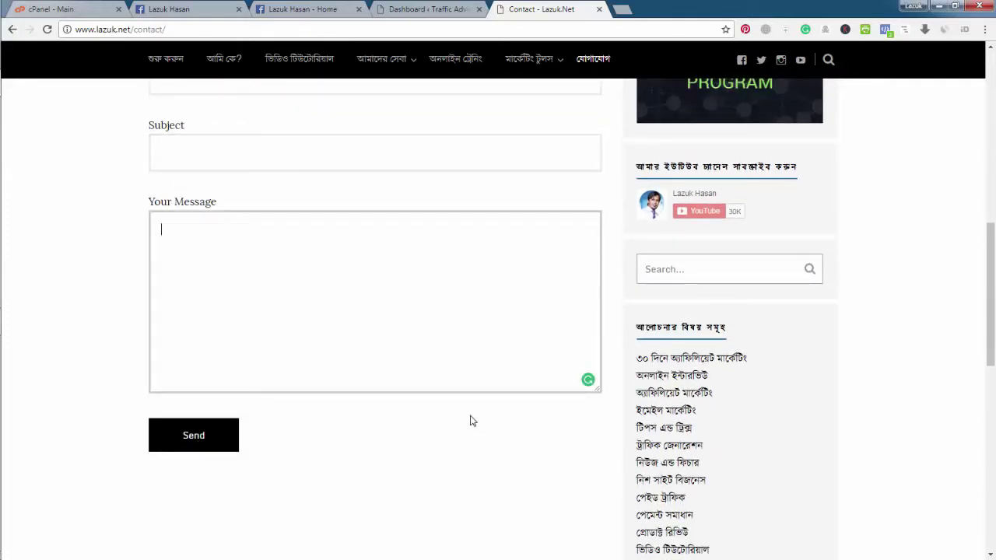
Step: Review the lazuk.net contact form, then switch to the Traffic Advise WordPress dashboard
scroll(469, 417, up, 4)
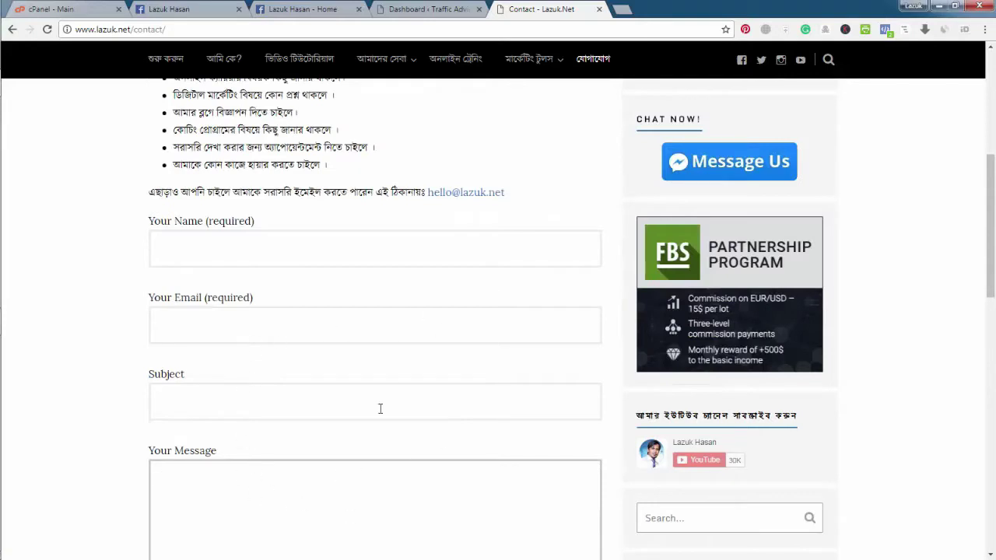
scroll(65, 313, down, 2)
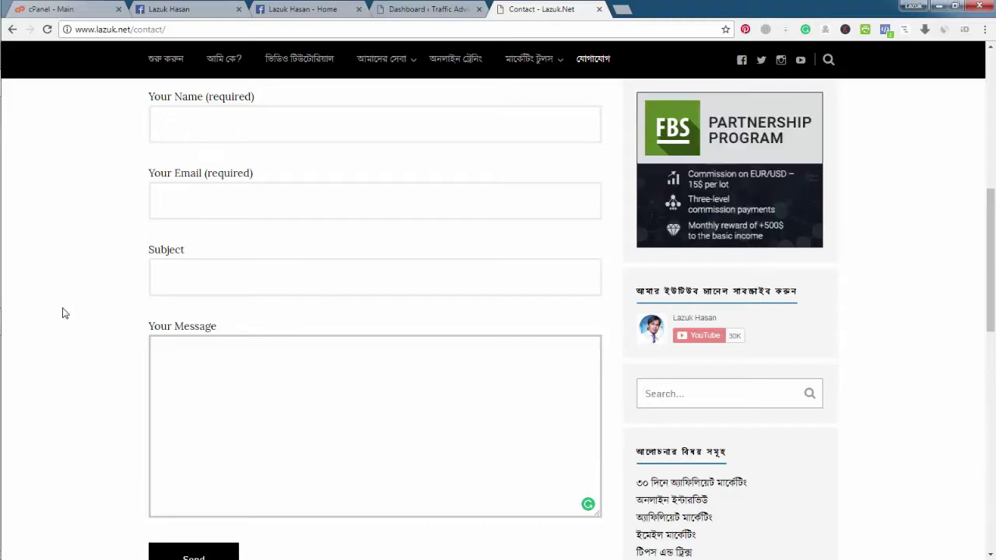
scroll(65, 313, up, 7)
scroll(65, 314, down, 7)
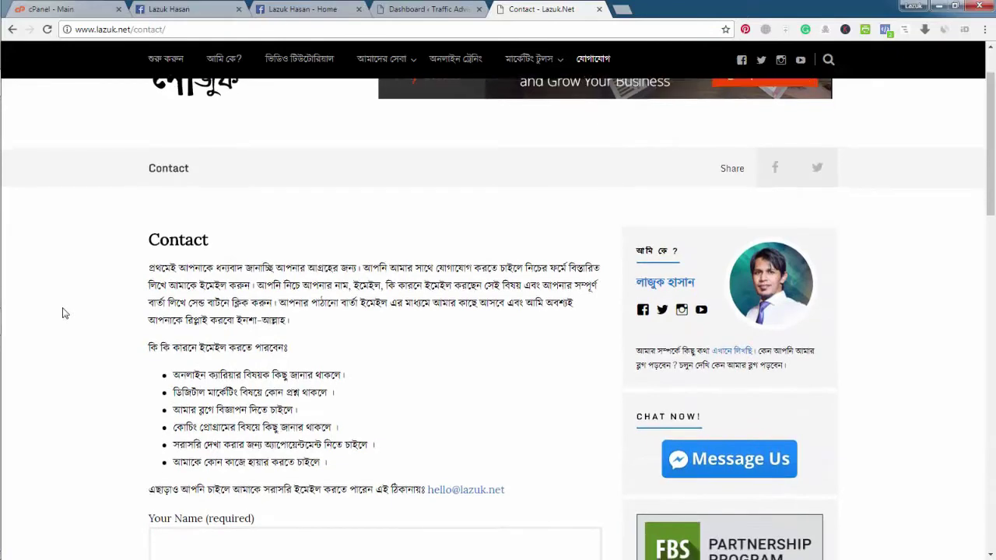
scroll(66, 313, up, 3)
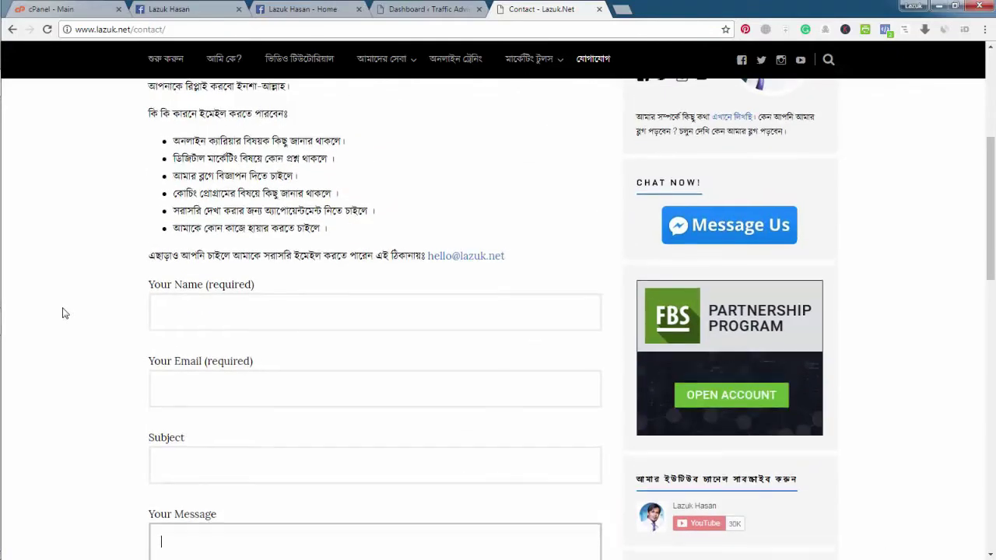
scroll(65, 313, up, 4)
scroll(339, 284, down, 4)
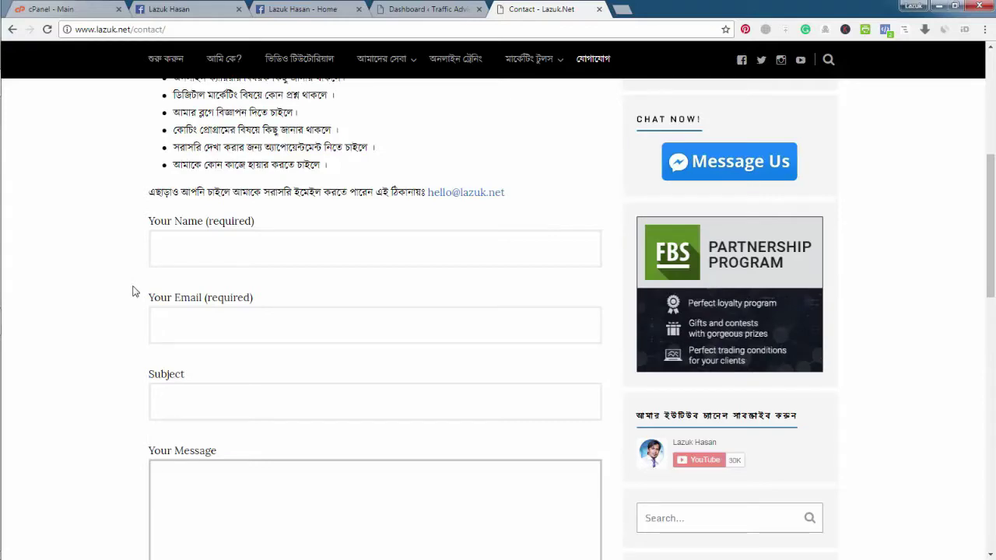
scroll(133, 288, up, 5)
click(432, 11)
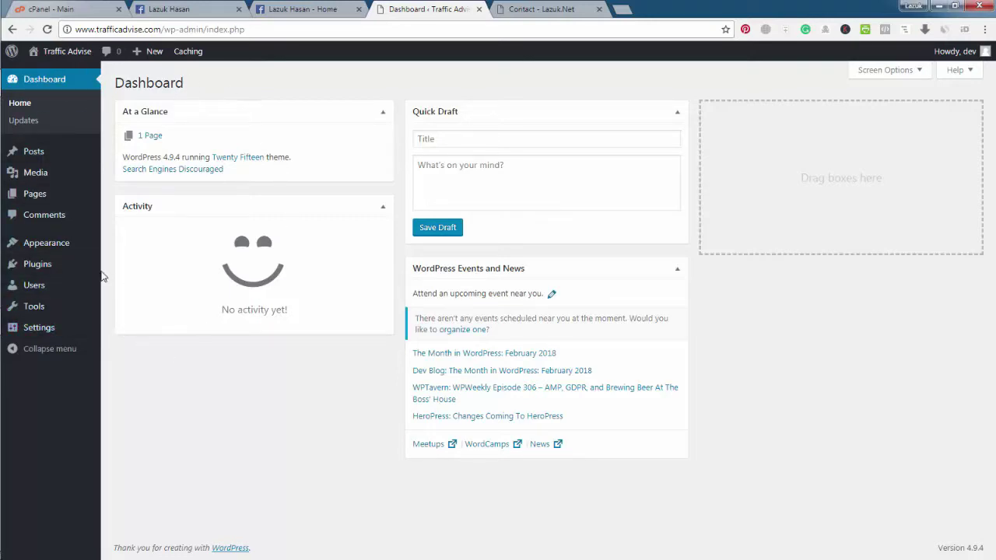
Step: Bring up the Plugins flyout submenu in the admin sidebar
mouse_move(42, 274)
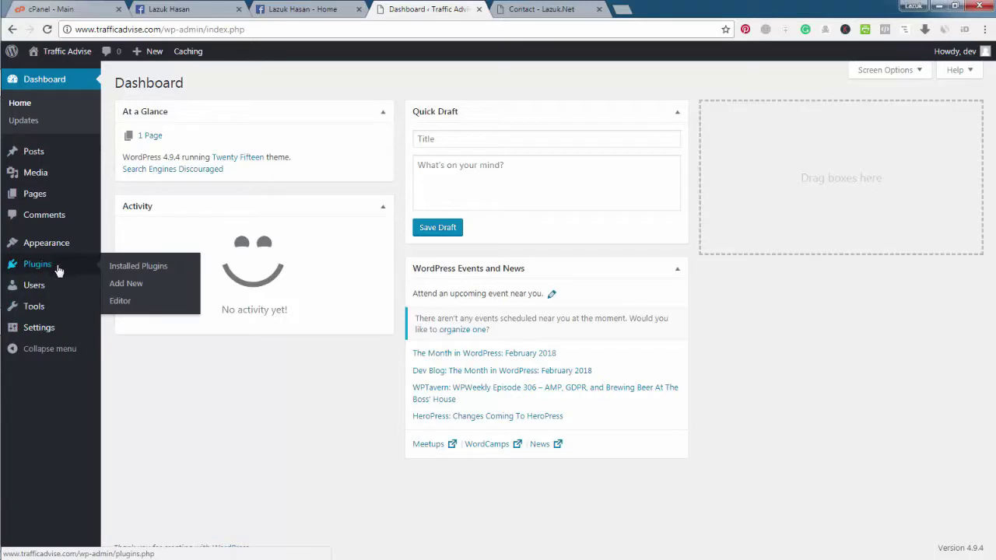
Step: Search the plugin directory for 'contact form', then install and activate Contact Form 7
click(139, 291)
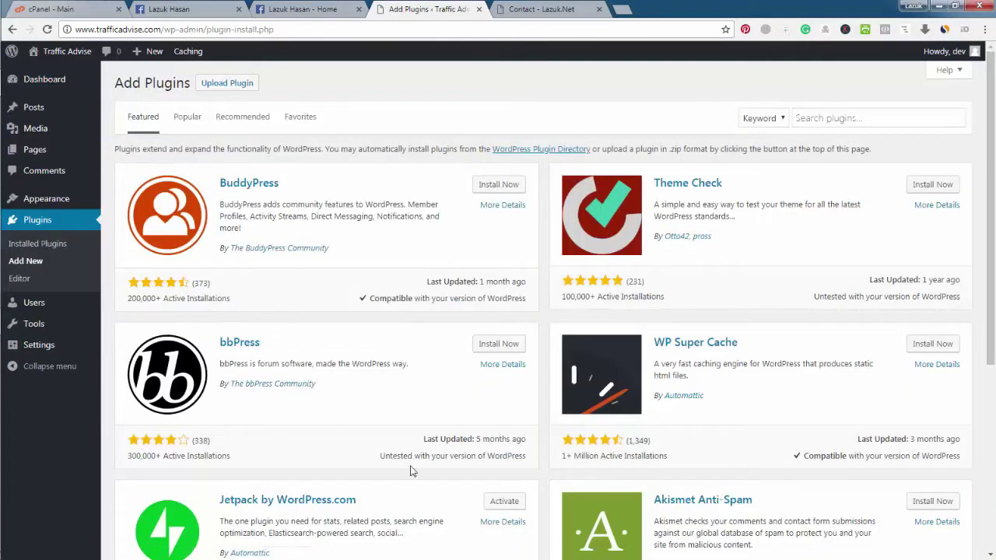
click(826, 120)
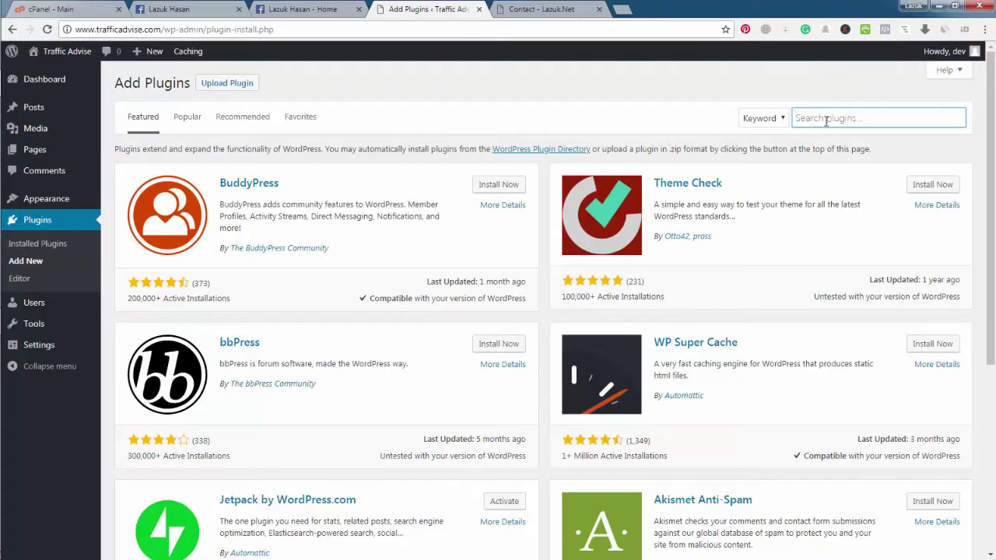
text(contact form)
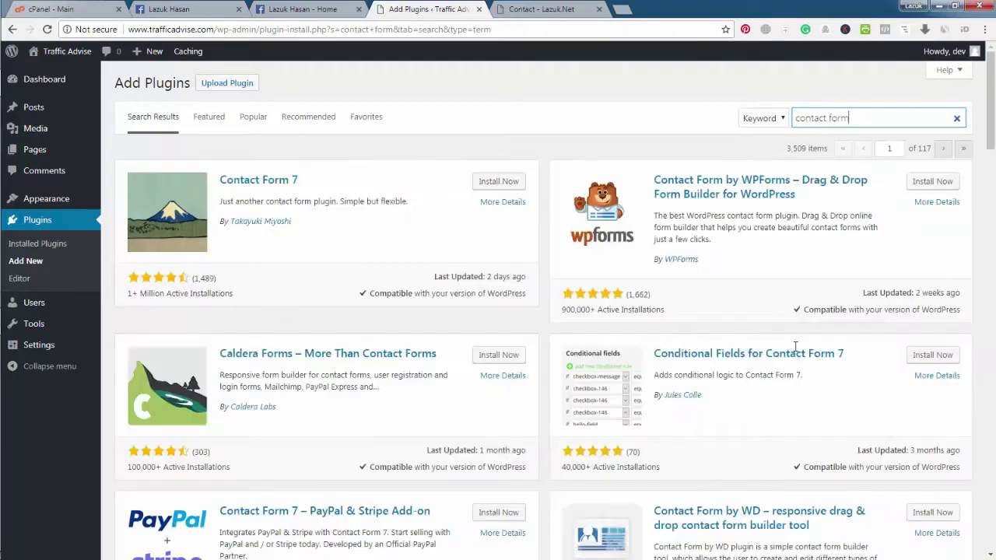
scroll(393, 415, down, 5)
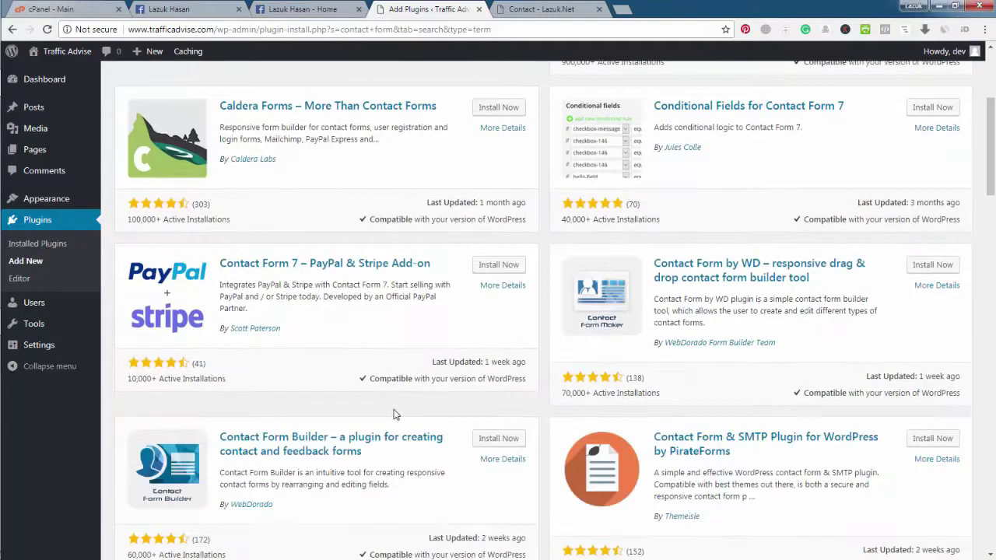
scroll(392, 415, up, 5)
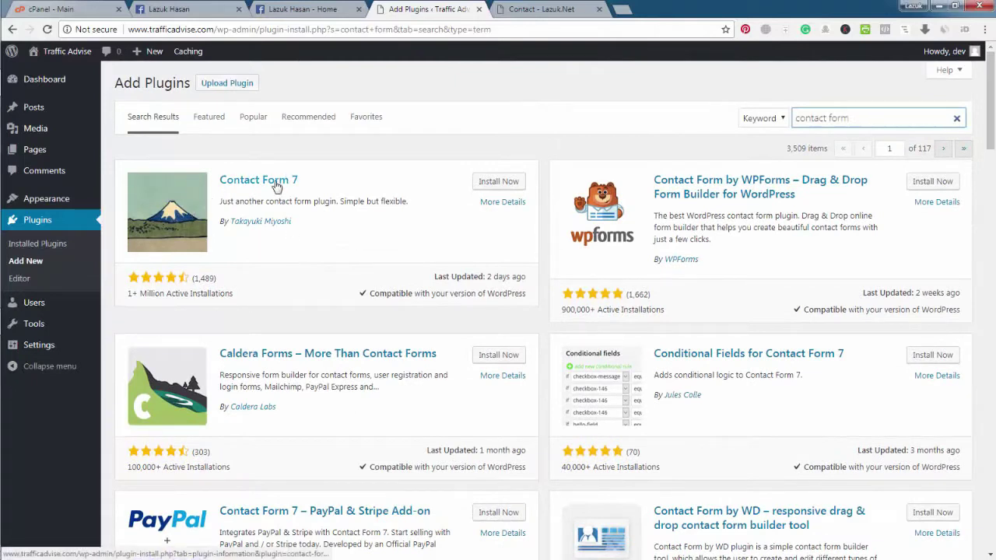
drag(129, 297, 164, 296)
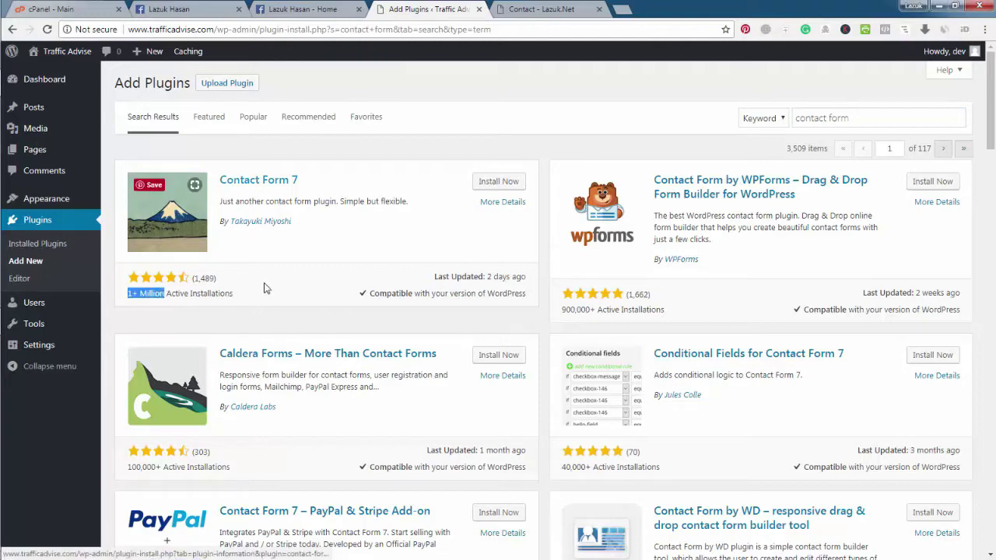
click(325, 306)
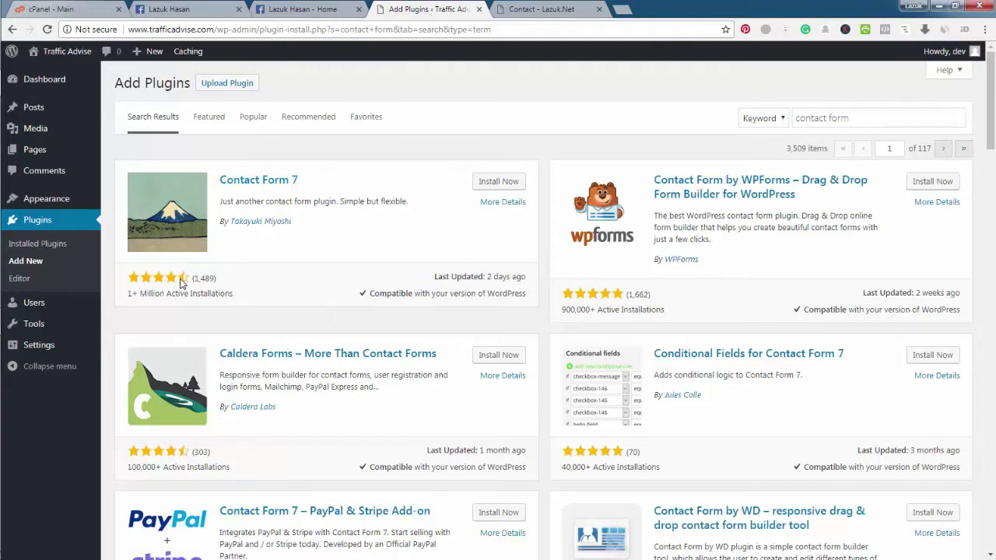
click(500, 182)
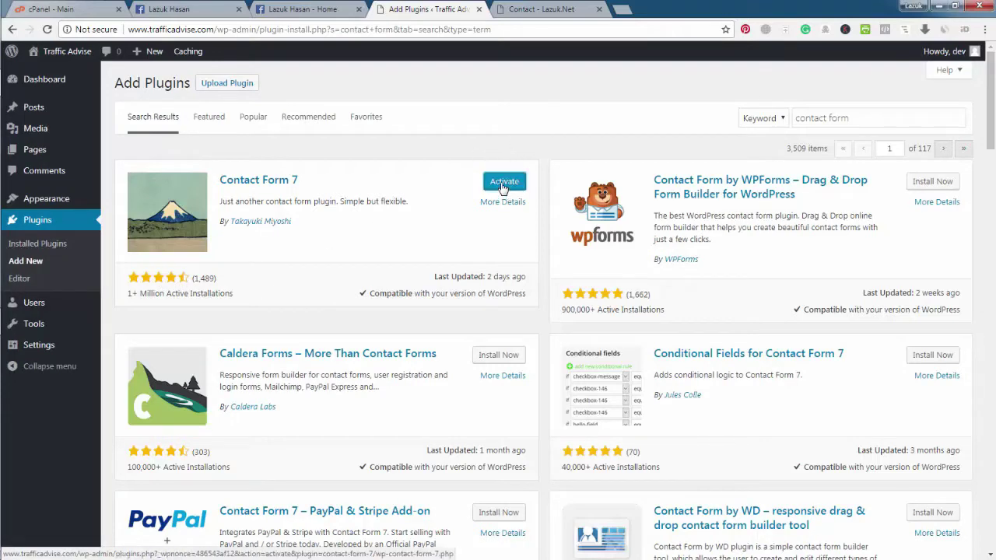
click(504, 184)
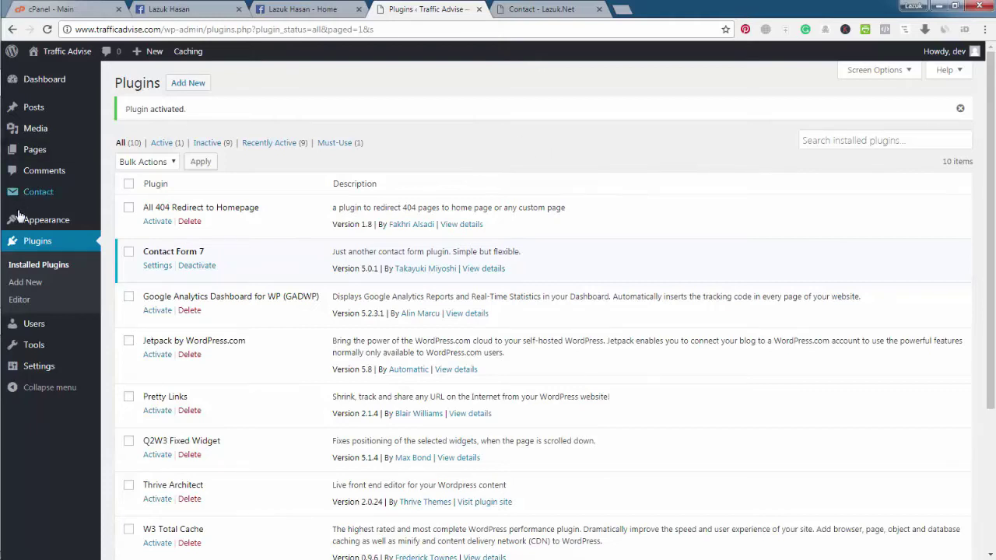
Step: Start a new untitled form from the Contact > Contact Forms list
mouse_move(48, 194)
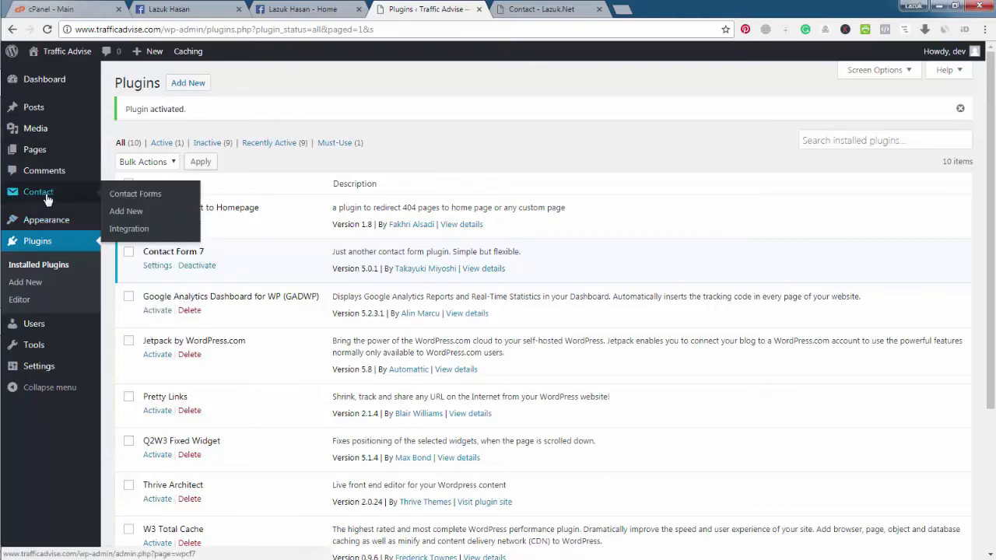
click(39, 196)
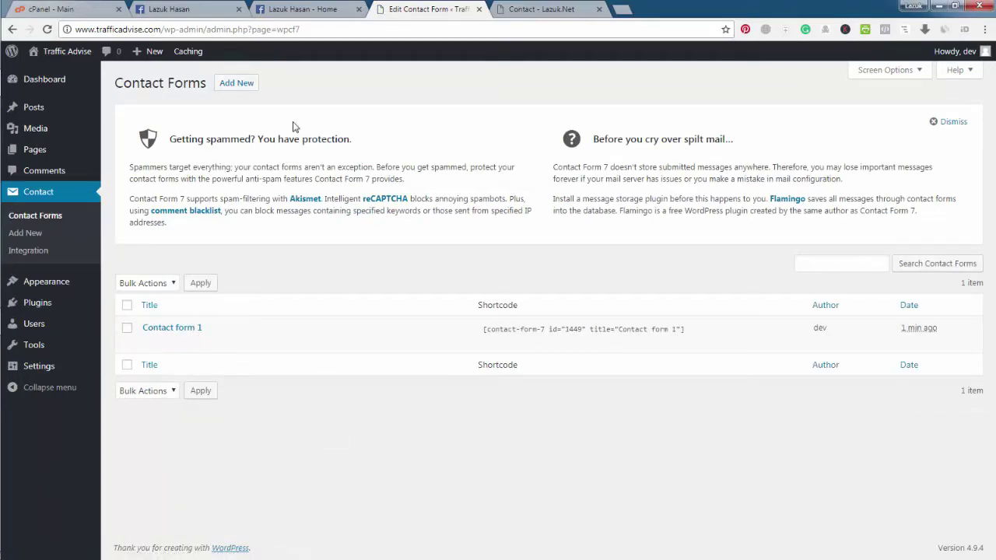
click(242, 88)
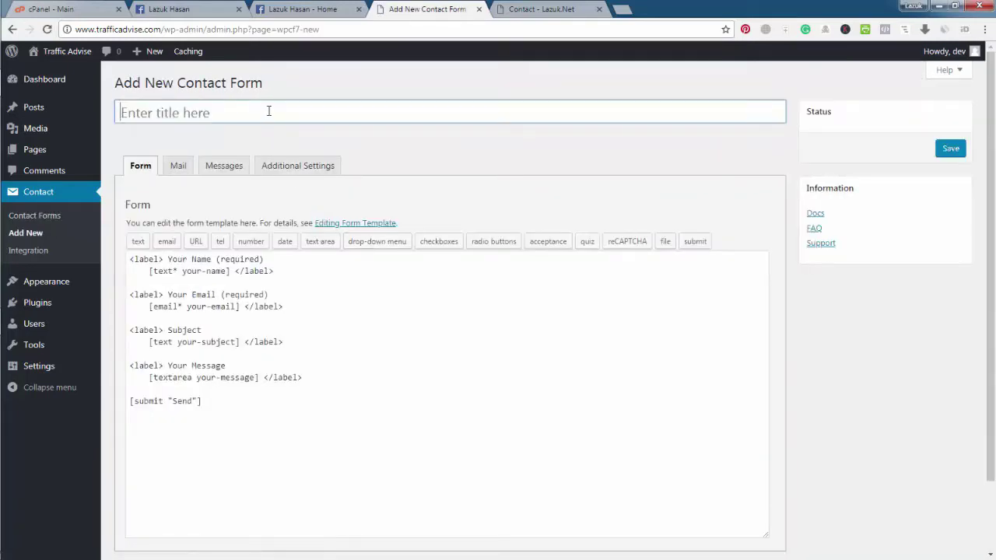
Step: Title the new form 'Contact Us', after checking the live site's contact page
text(Conta)
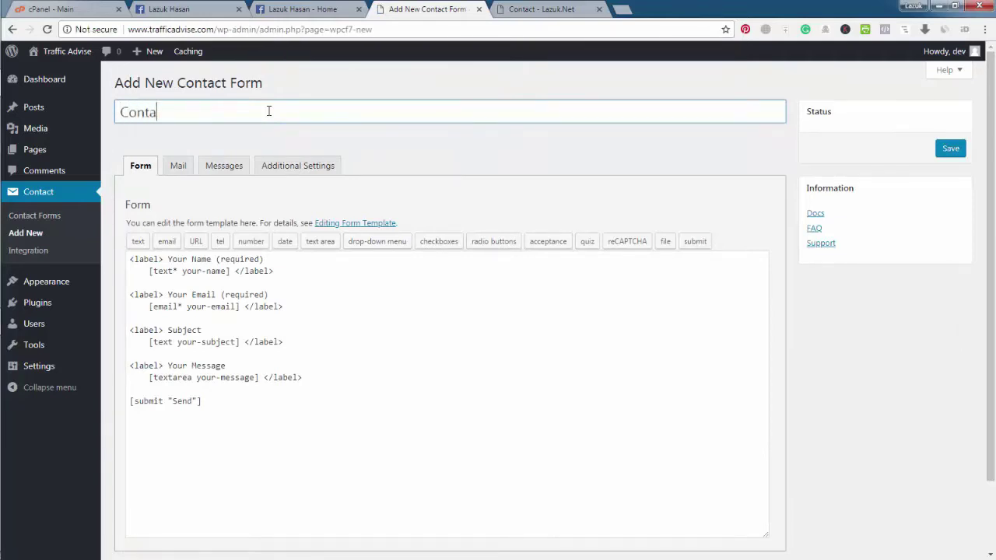
text(ct Us)
key(ctrl+Tab)
scroll(340, 293, down, 5)
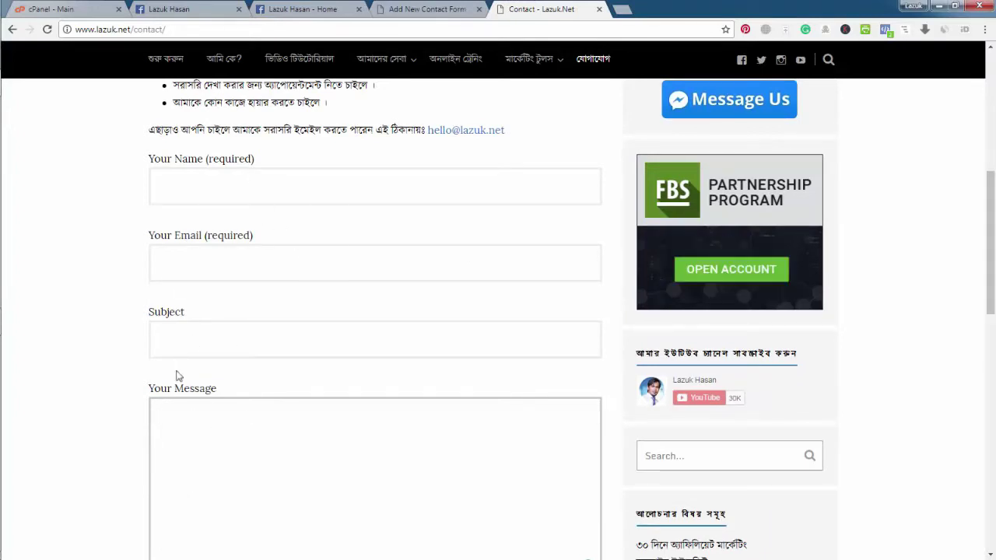
click(408, 7)
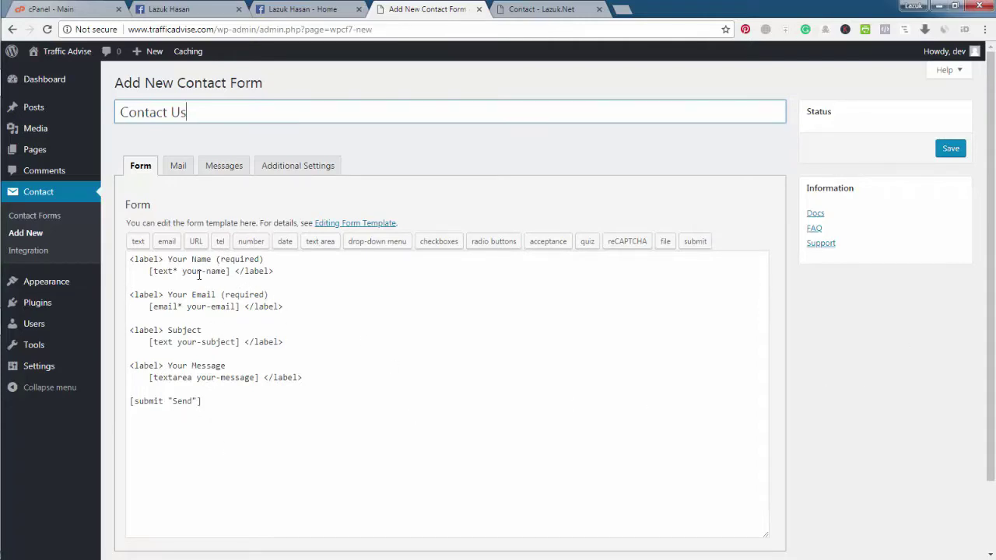
Step: Review the Mail tab's recipient address, comparing it with the live site's contact form
click(178, 168)
scroll(193, 286, down, 1)
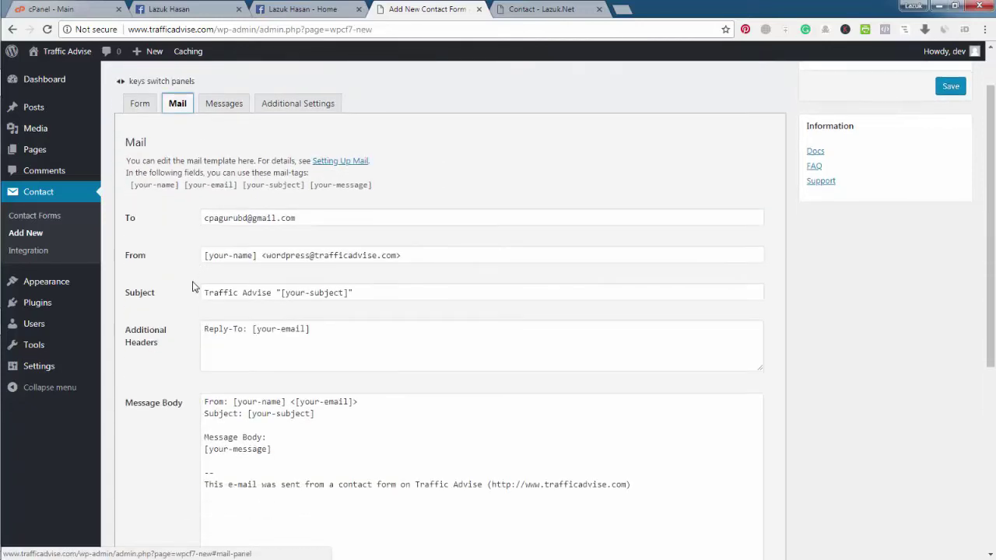
drag(298, 218, 207, 218)
click(541, 10)
scroll(237, 151, down, 3)
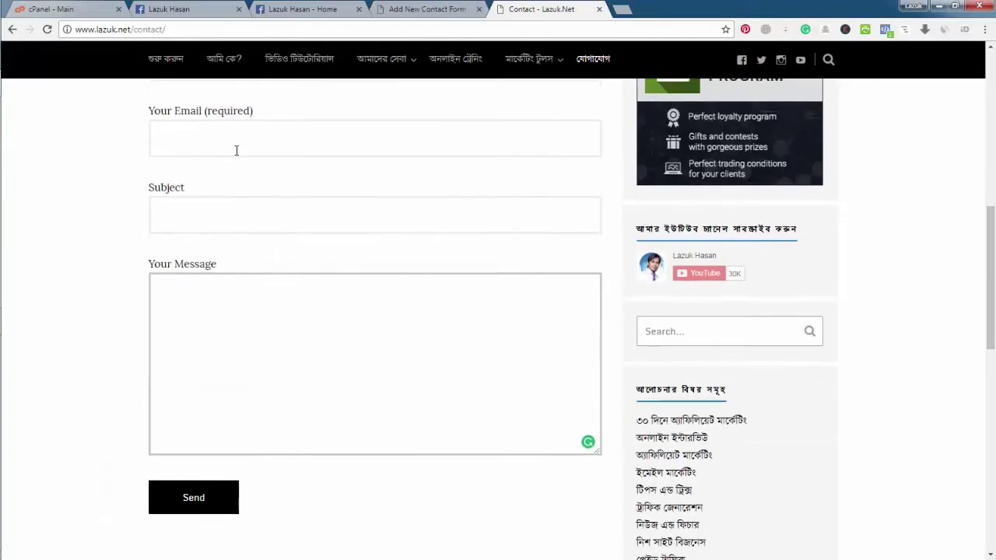
scroll(236, 150, up, 1)
click(240, 369)
scroll(247, 362, down, 2)
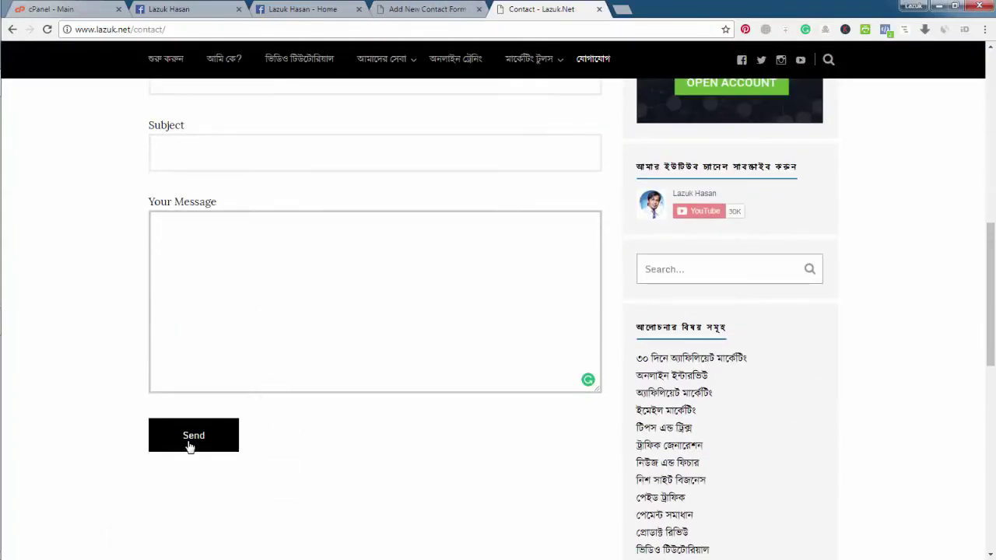
scroll(428, 438, up, 3)
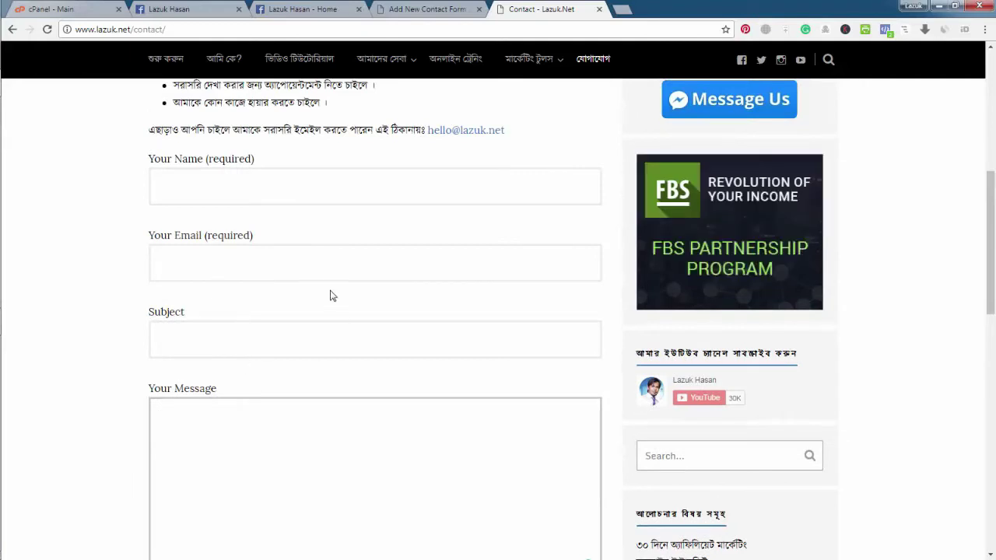
scroll(402, 352, up, 1)
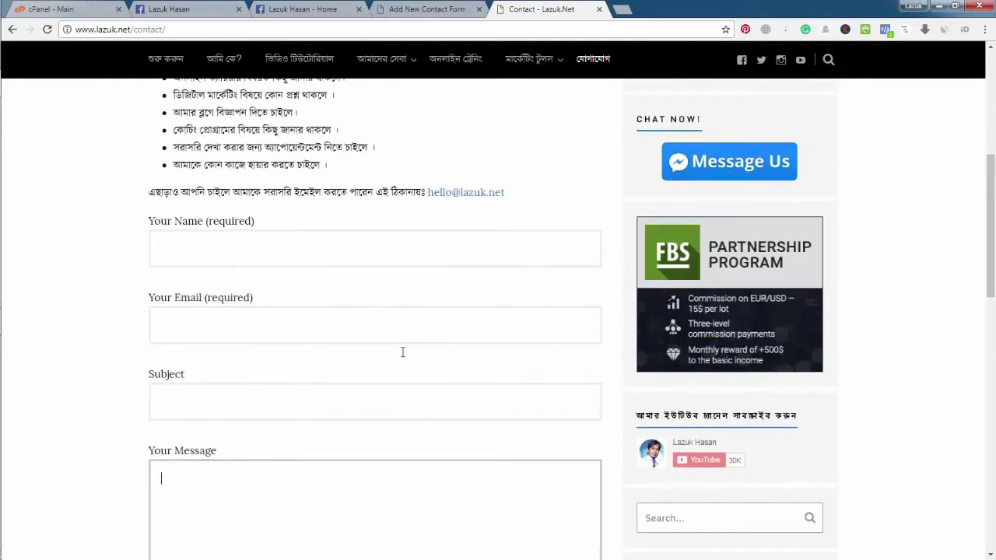
click(428, 8)
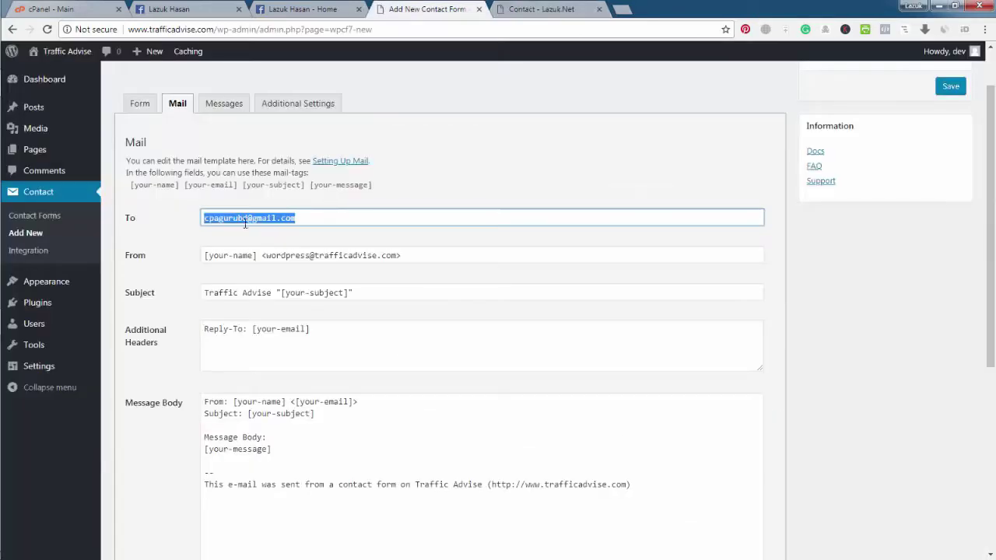
click(311, 217)
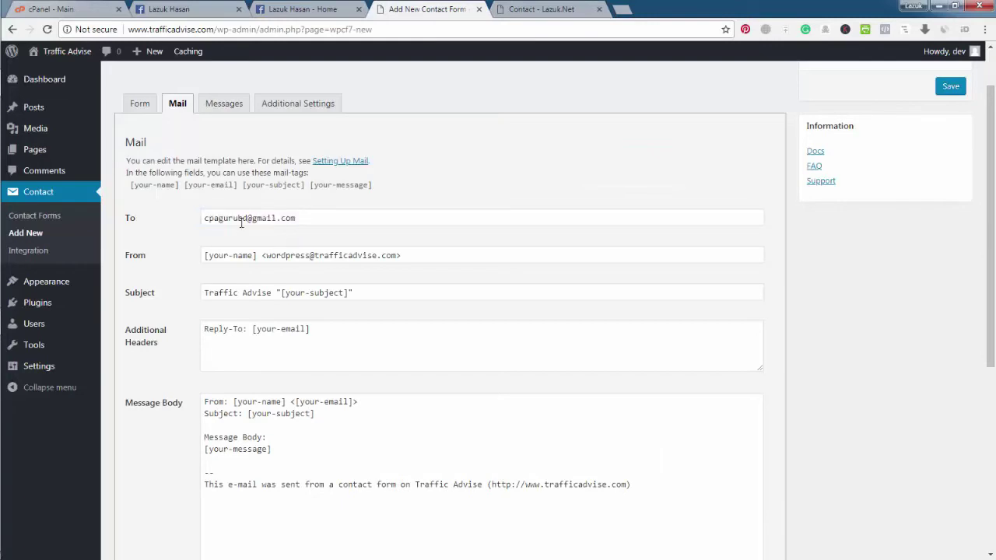
Step: Save the Contact Us form, creating it with shortcode id 1450
scroll(163, 311, down, 5)
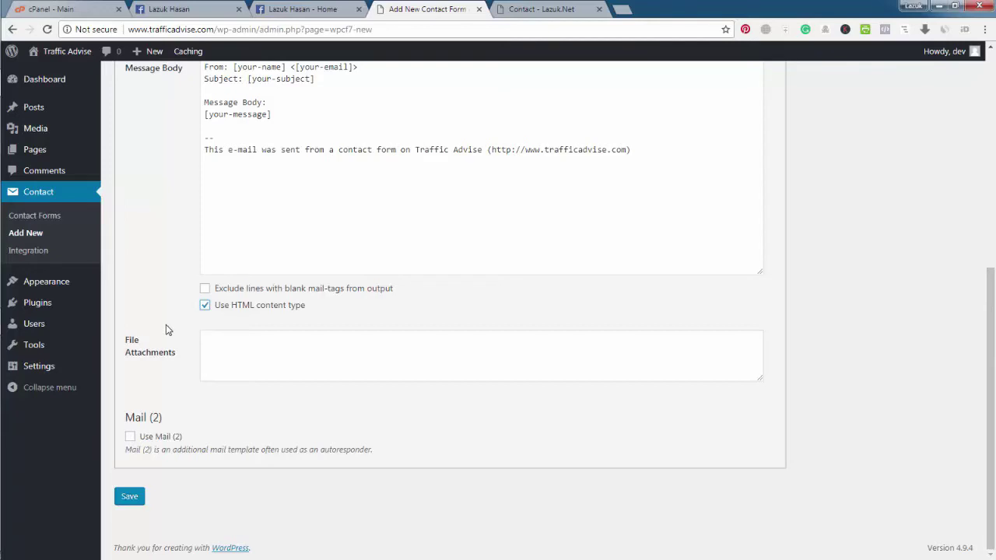
scroll(165, 327, up, 3)
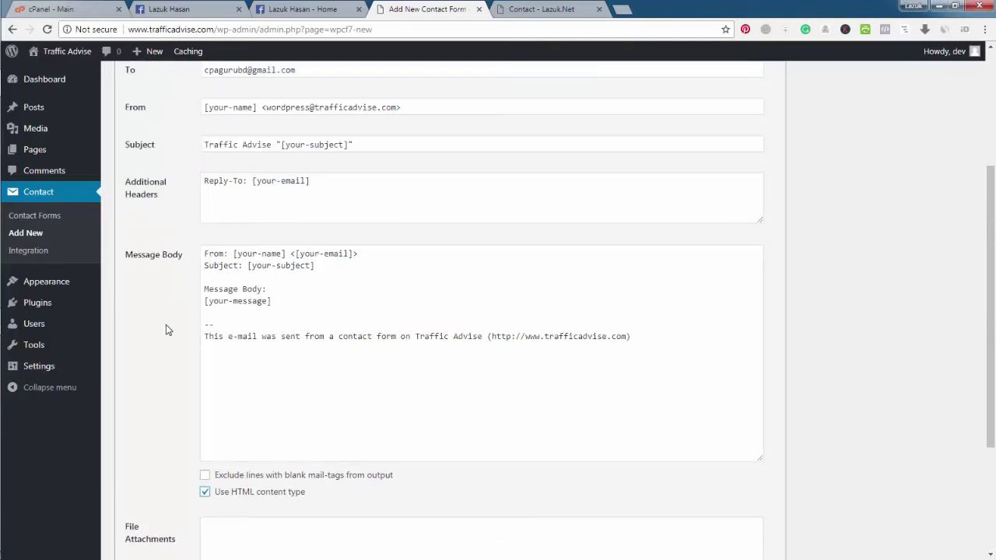
scroll(166, 329, down, 3)
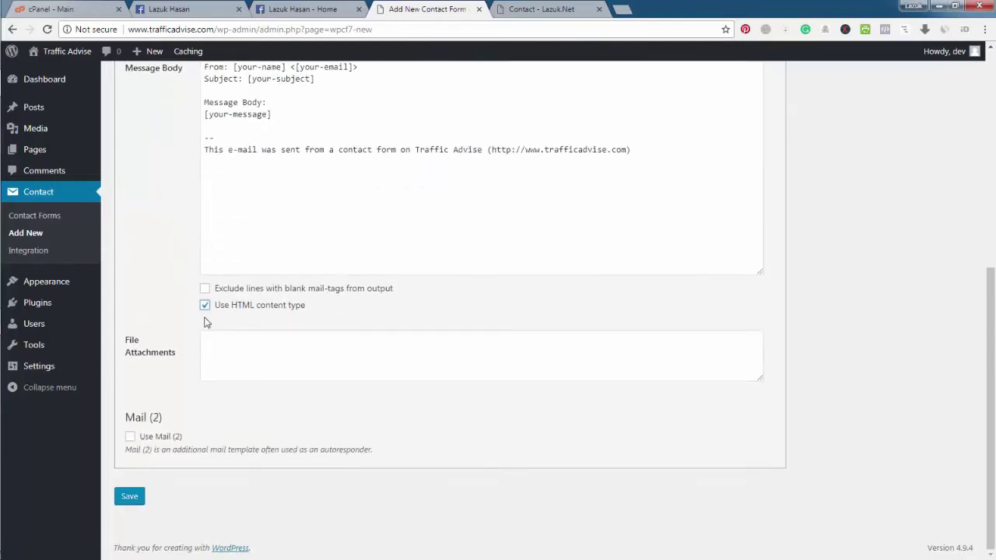
click(130, 498)
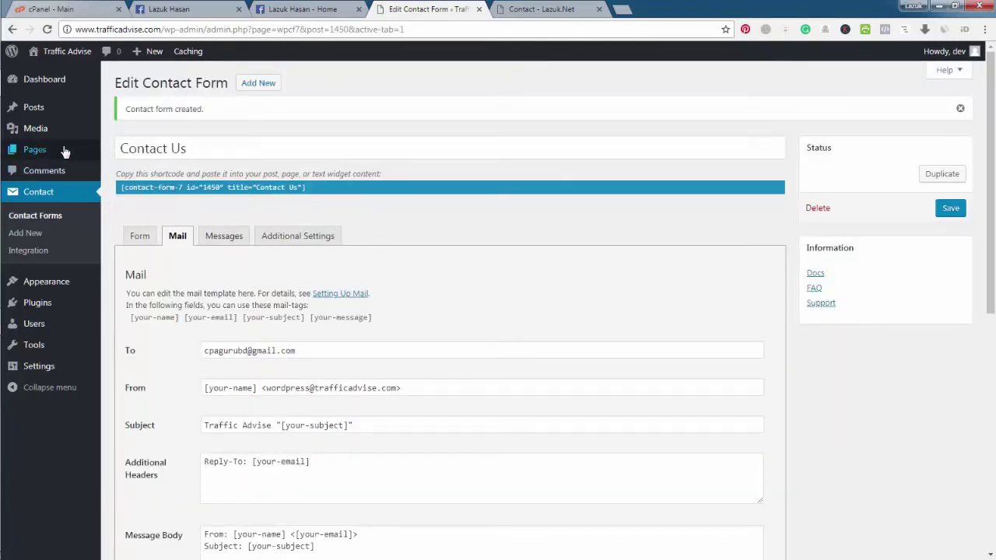
click(36, 200)
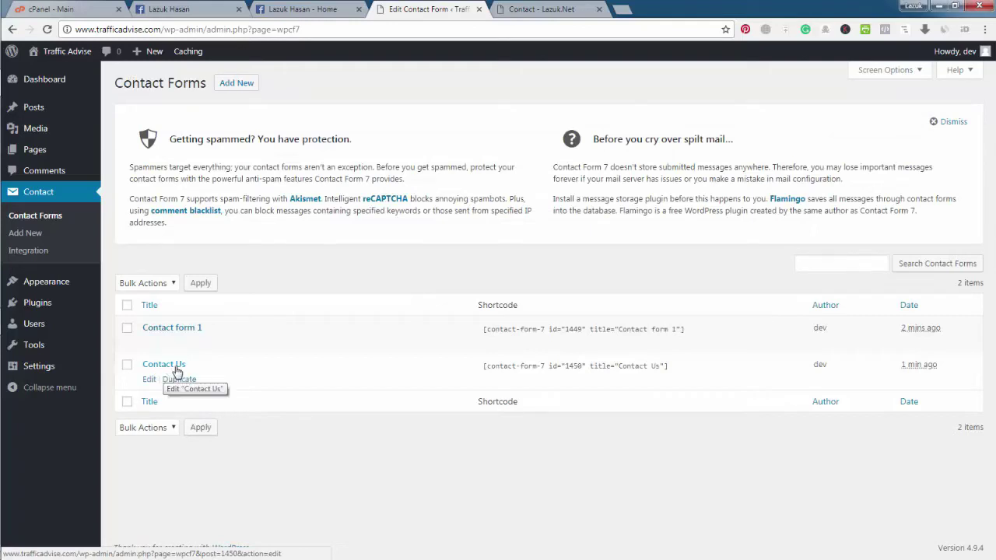
Step: Copy the Contact Us form's shortcode from the Contact Forms list
click(529, 368)
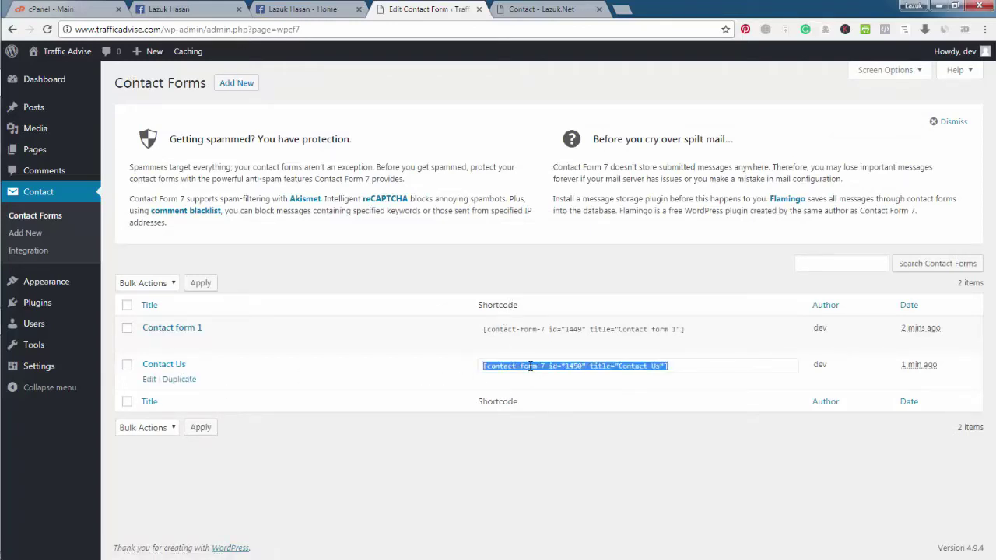
right_click(530, 365)
click(557, 375)
click(59, 155)
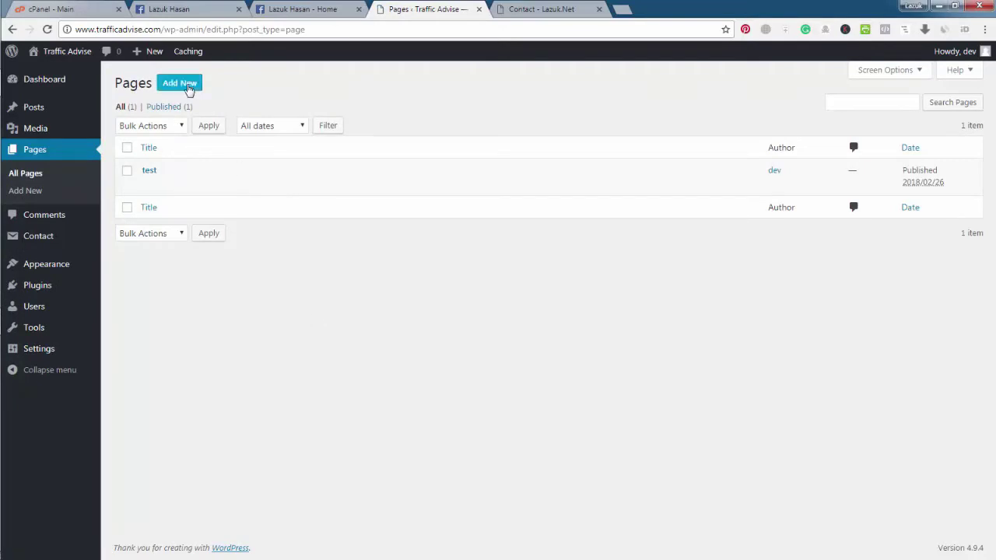
Step: Publish a 'Contact Us' page containing the pasted shortcode and open it in a new tab
click(188, 90)
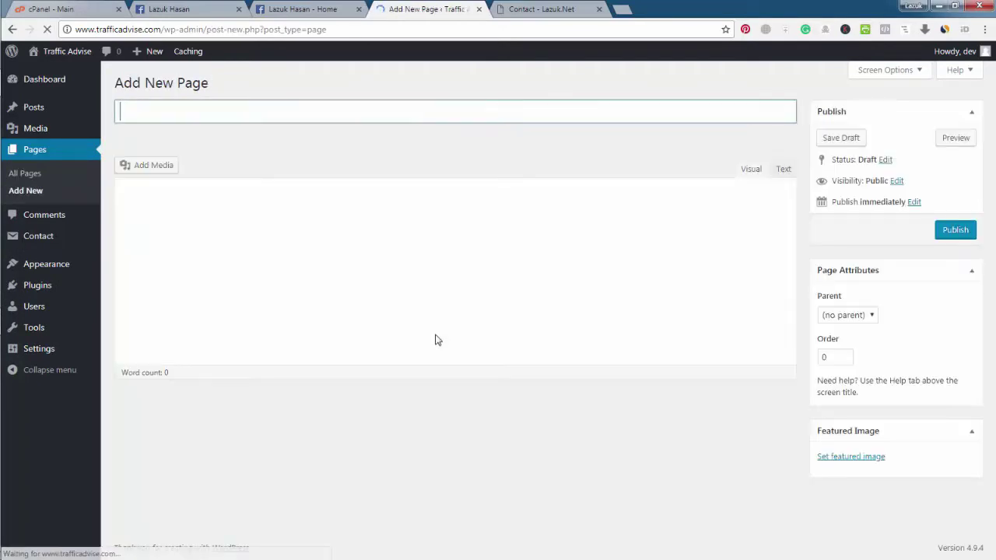
text(Con)
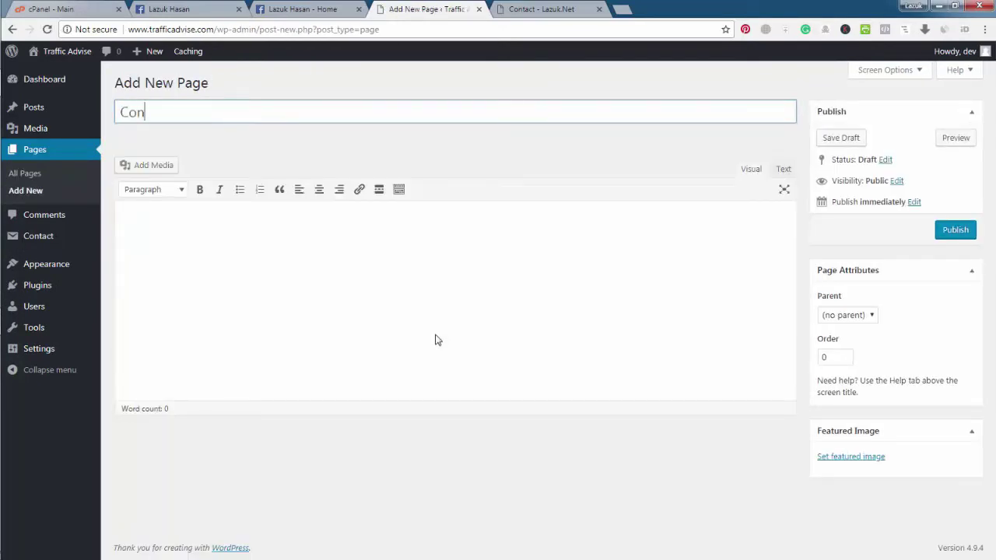
text(tact Us)
key(Tab)
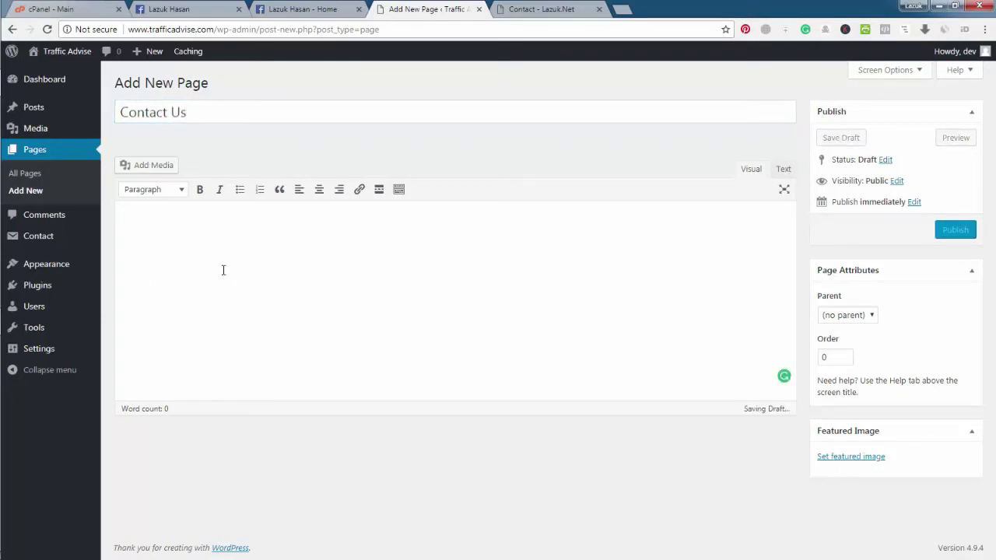
key(ctrl+v)
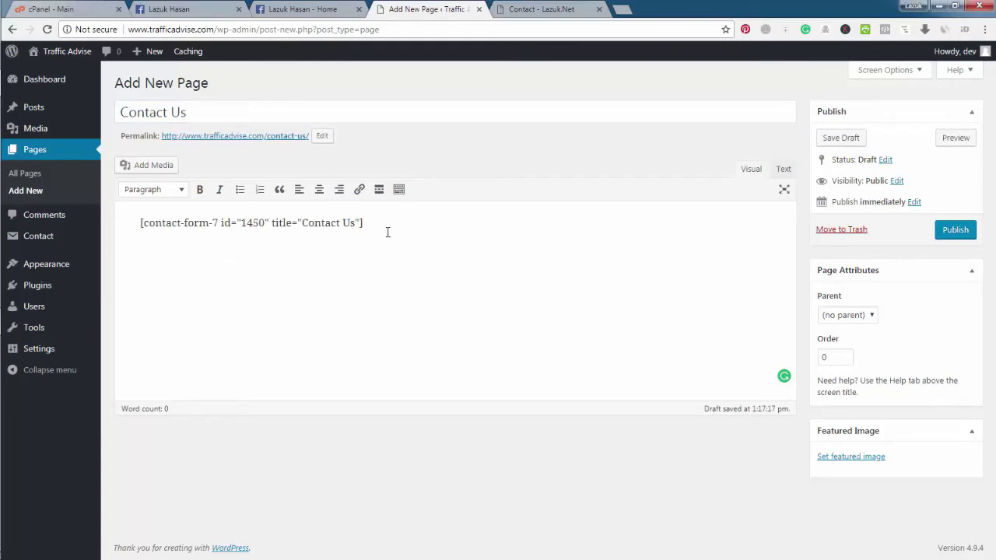
click(967, 230)
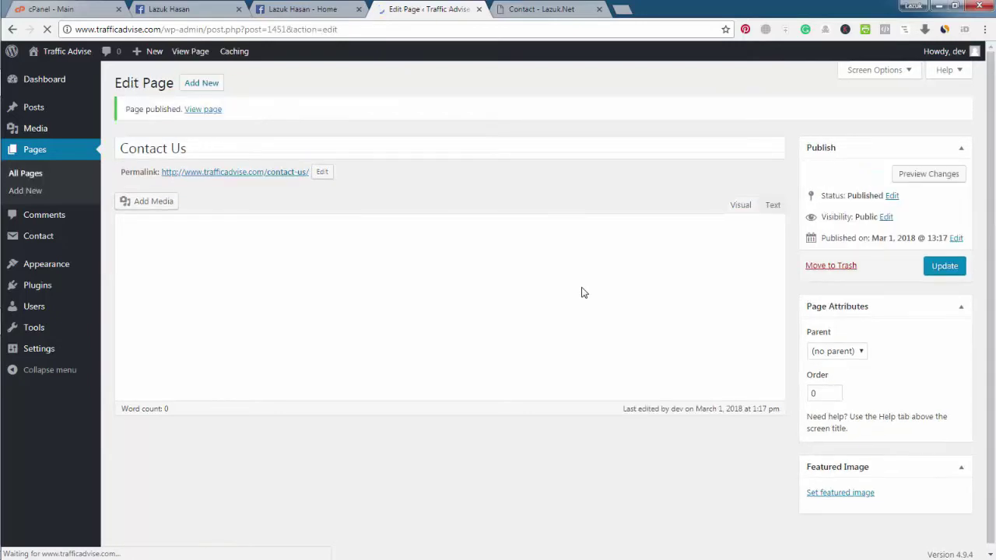
right_click(203, 111)
click(241, 117)
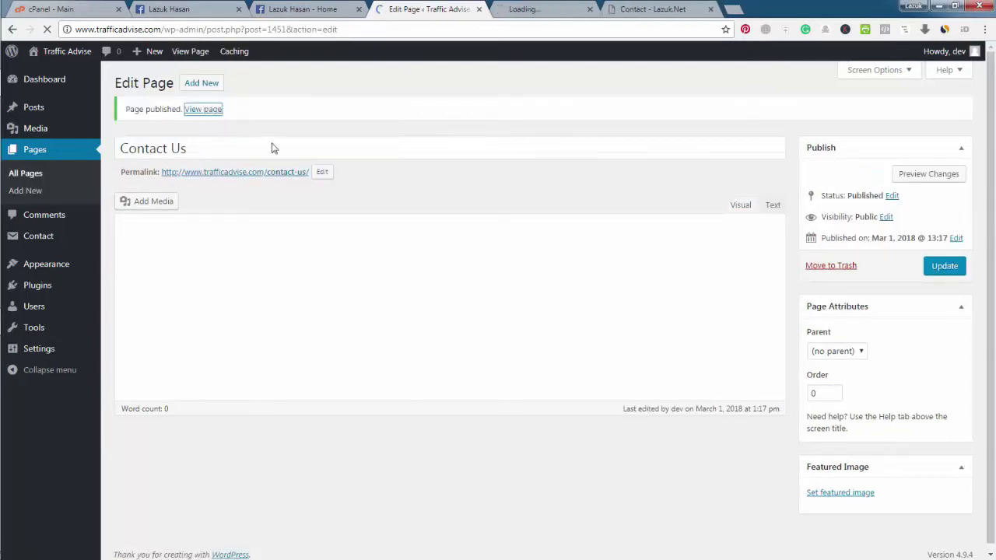
key(ctrl+Tab)
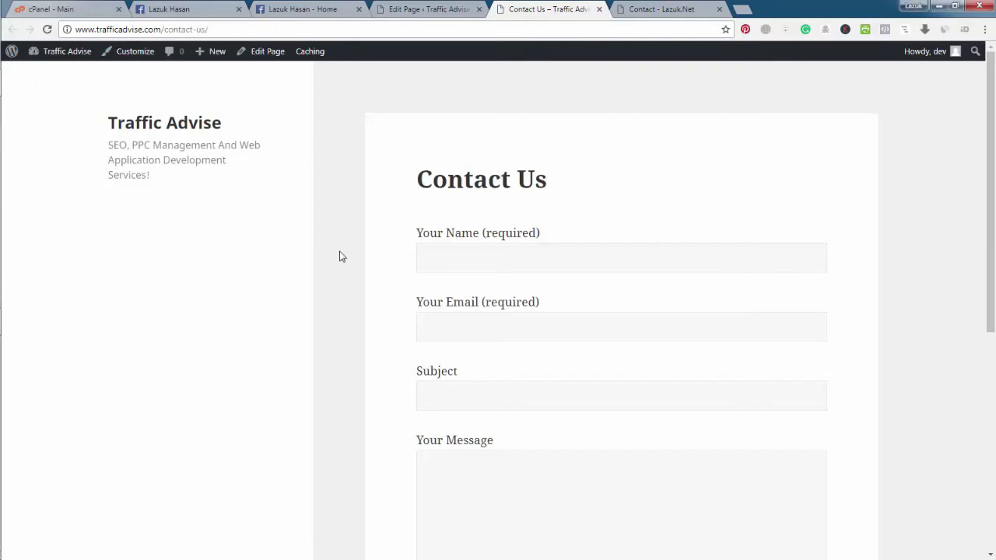
scroll(349, 284, down, 2)
click(451, 134)
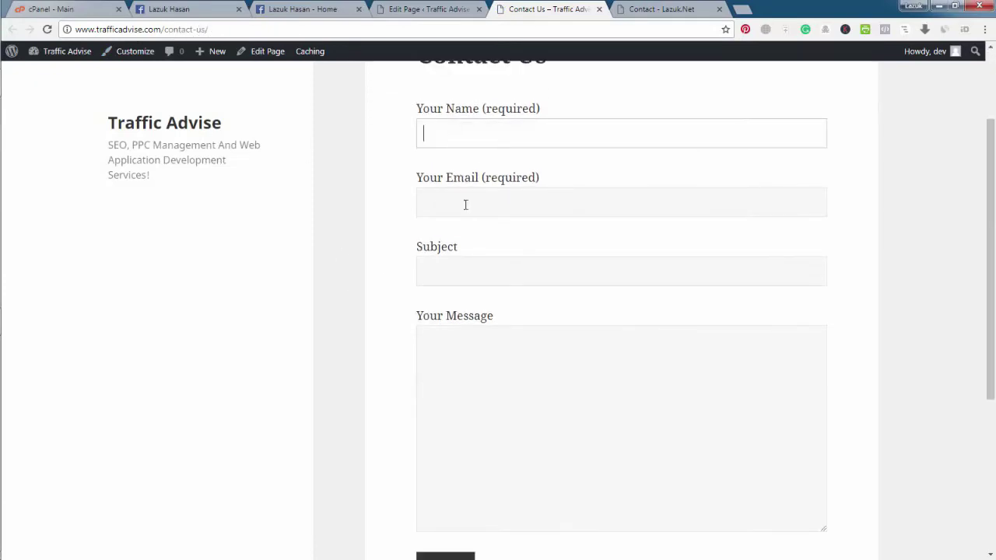
click(467, 265)
click(473, 356)
scroll(473, 356, down, 3)
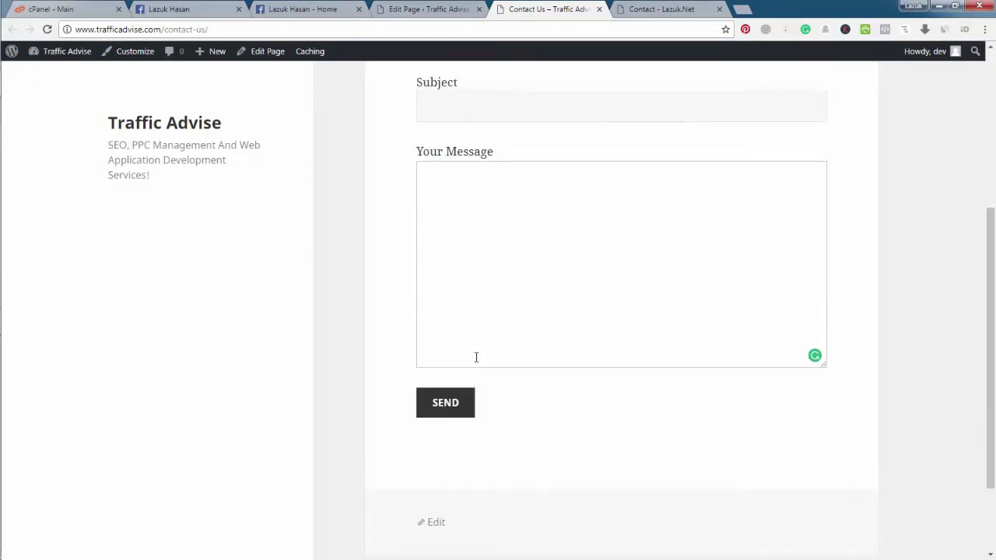
scroll(476, 357, up, 3)
click(462, 193)
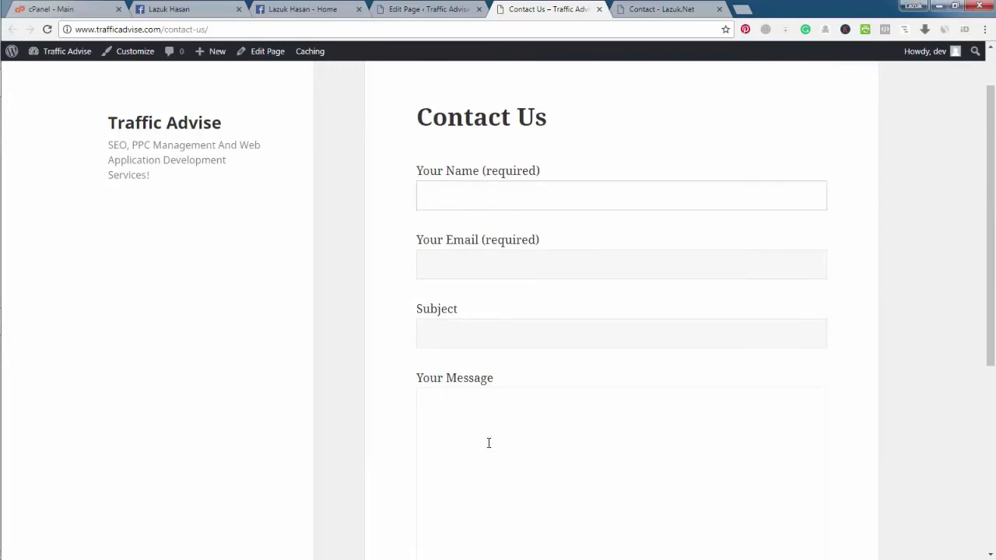
scroll(400, 327, down, 3)
scroll(404, 311, up, 2)
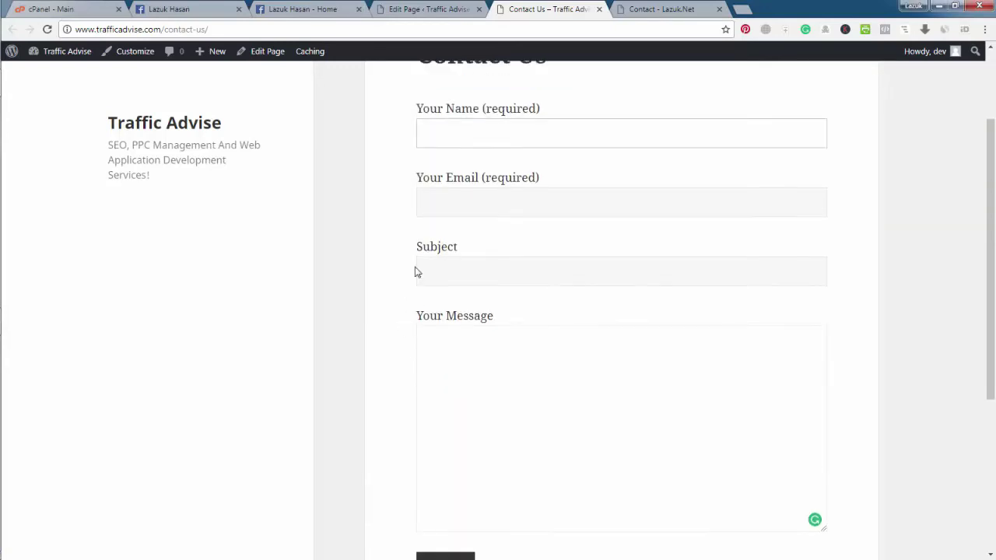
scroll(393, 345, up, 1)
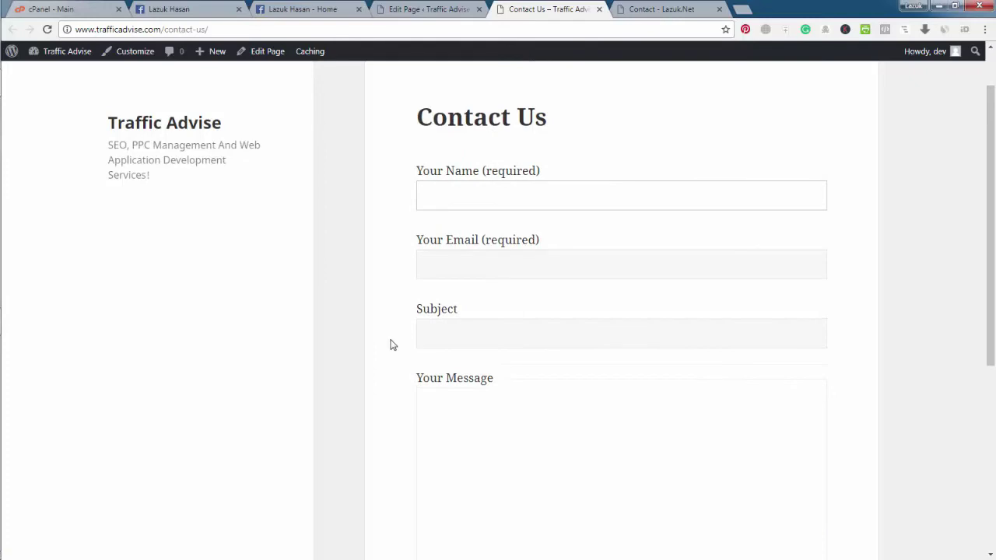
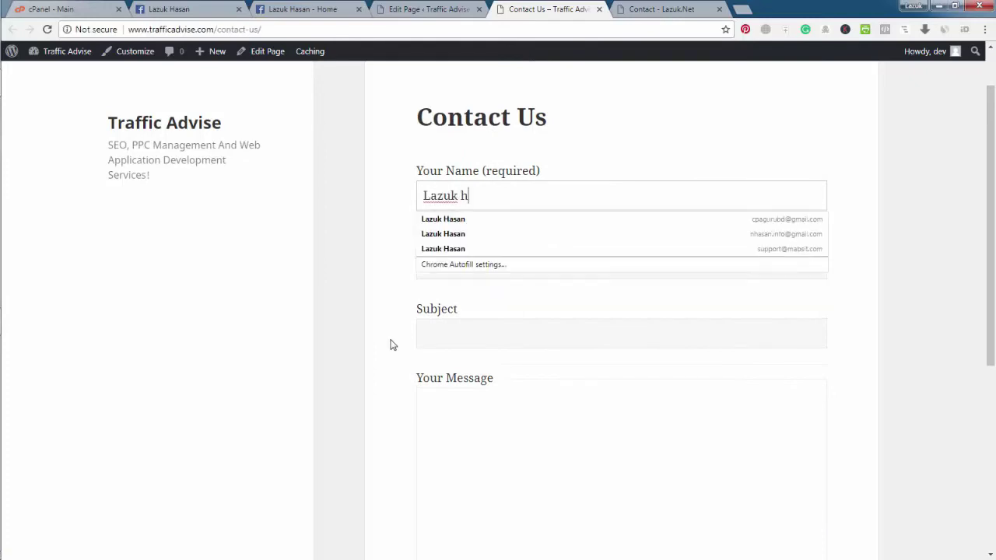
Step: Enter the sender's name and e-mail address, and subject 'Test Email'
key(Tab)
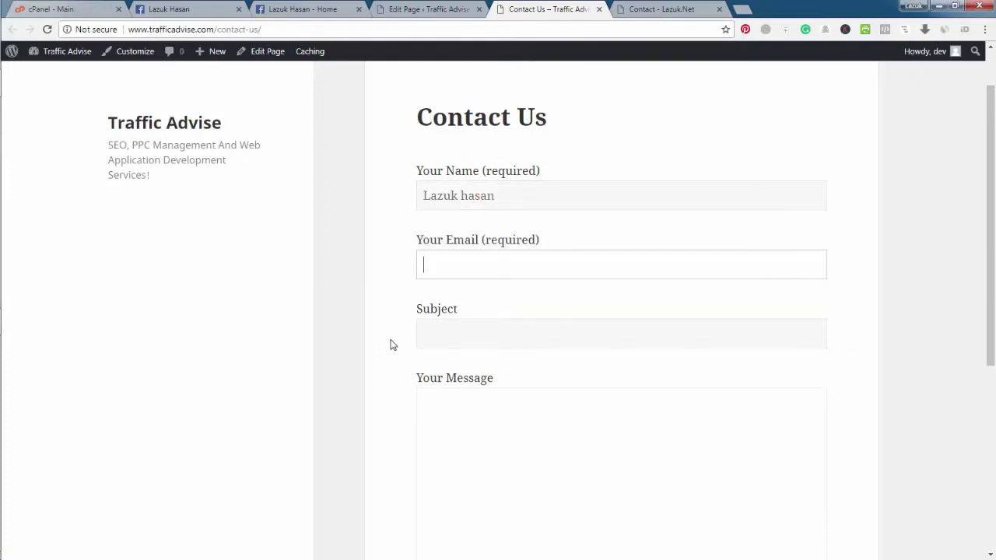
text(cpa)
key(Down)
key(Tab)
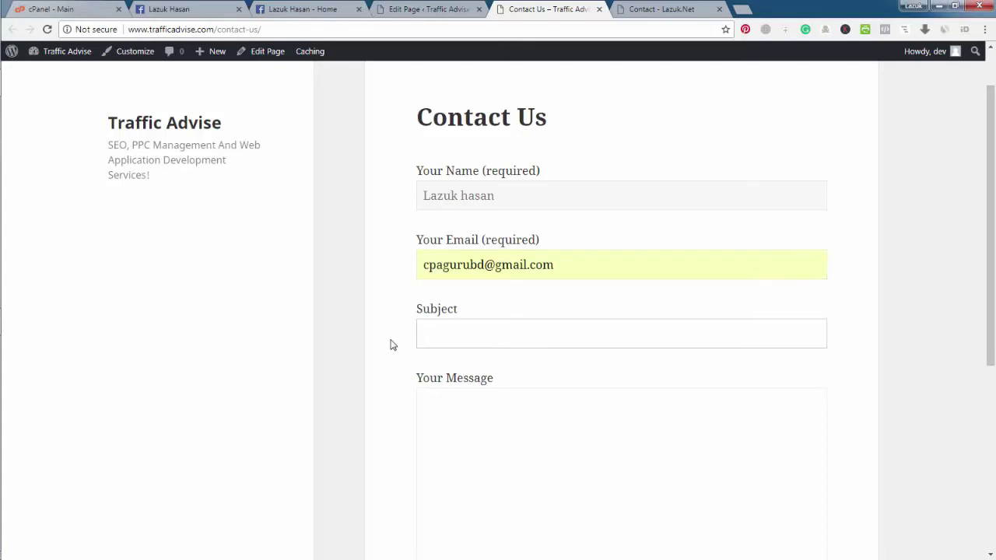
text(Test Email)
key(Tab)
Step: Write the message 'Thi ss is test eamil from my website', then open a new browser tab
scroll(396, 345, down, 1)
click(457, 349)
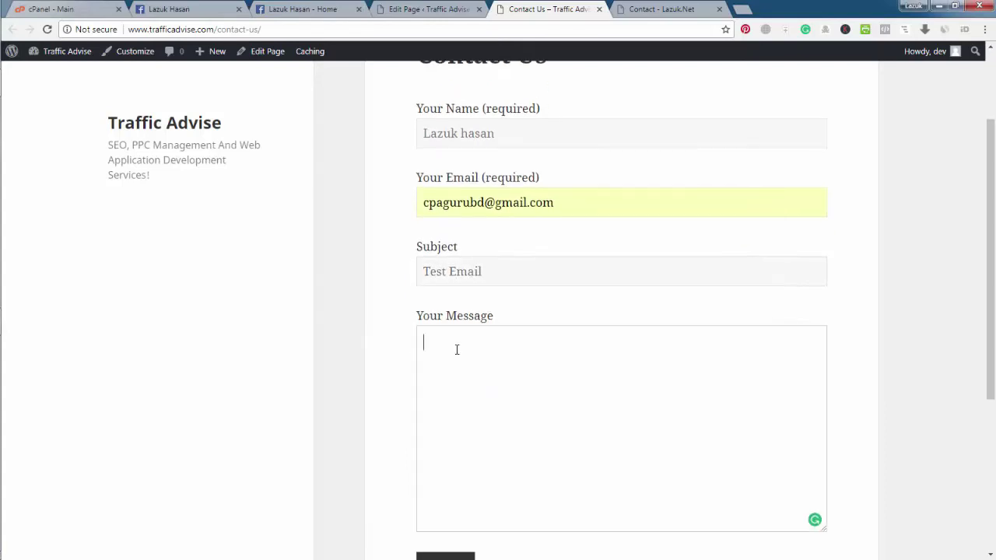
text(Thi ss is test eamil)
scroll(456, 349, down, 2)
text(from my w)
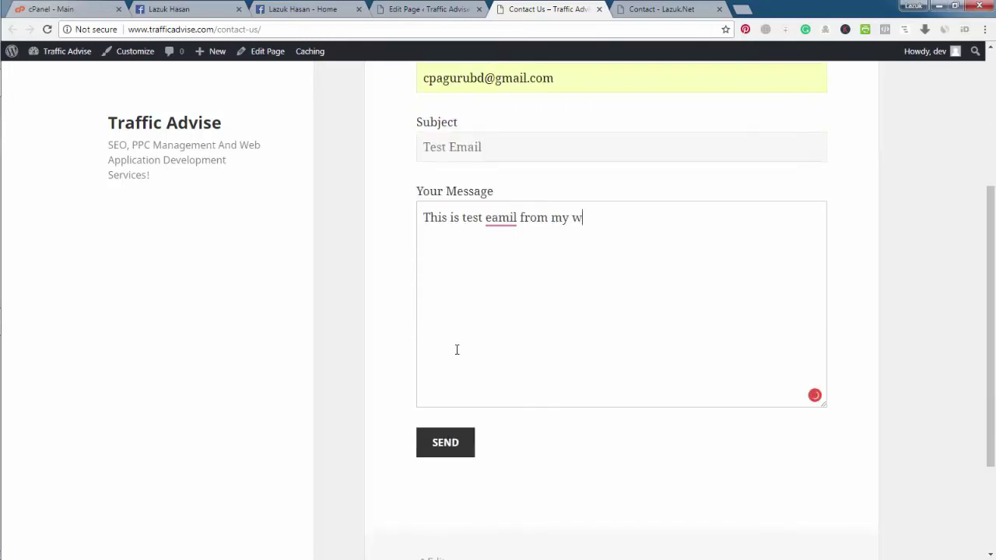
text(ebsite)
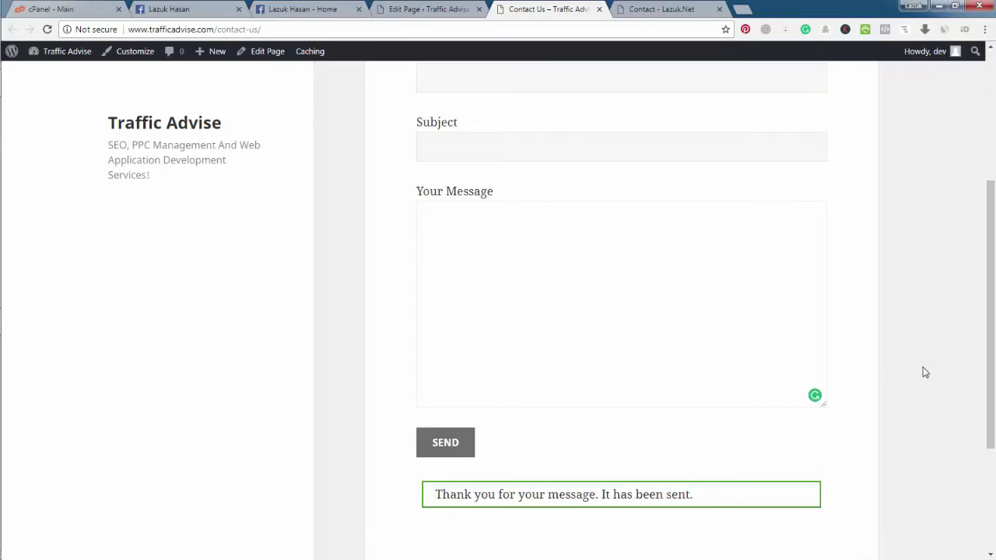
scroll(933, 345, up, 3)
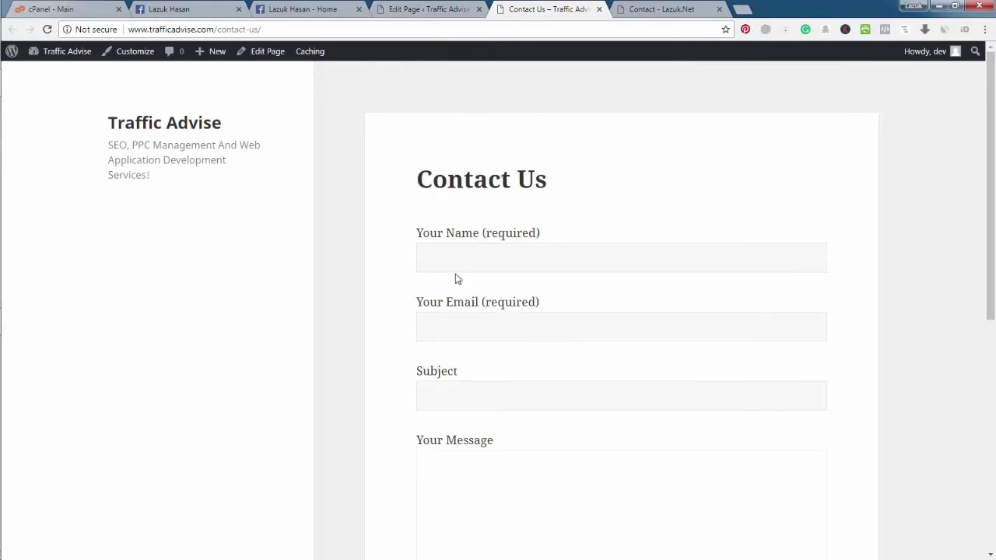
scroll(476, 457, down, 2)
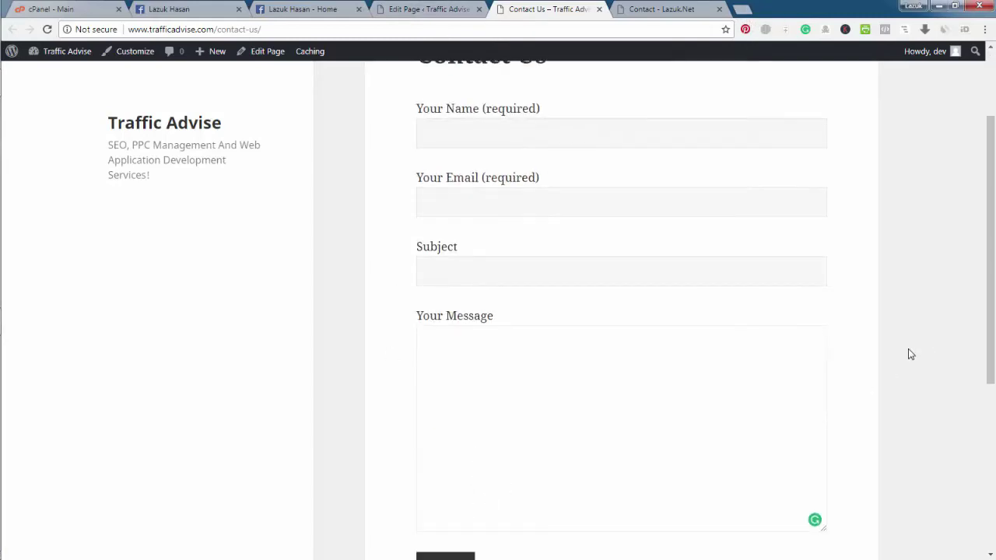
scroll(908, 352, up, 2)
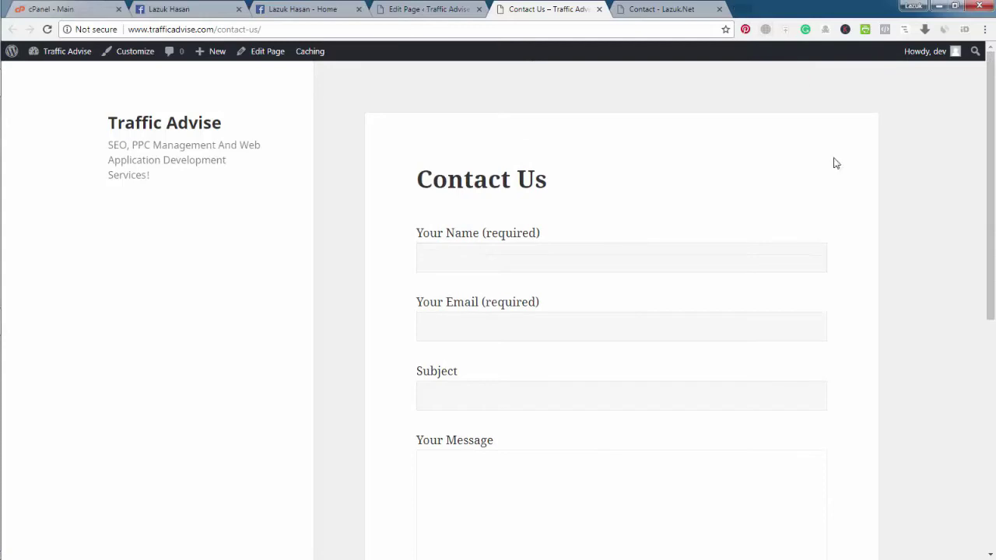
key(ctrl+t)
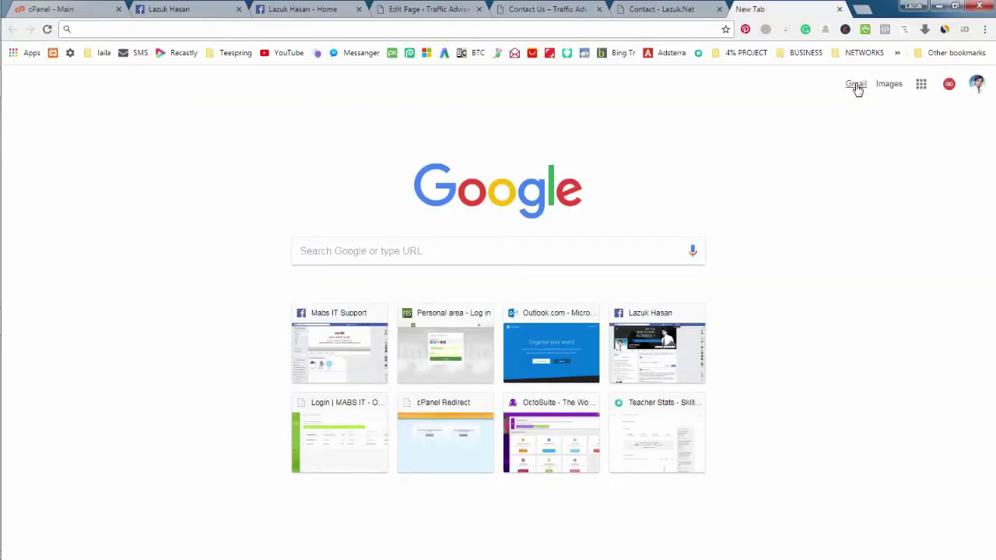
Step: Open Gmail and find the Traffic Advise 'Test Email' message in the Spam folder
click(856, 84)
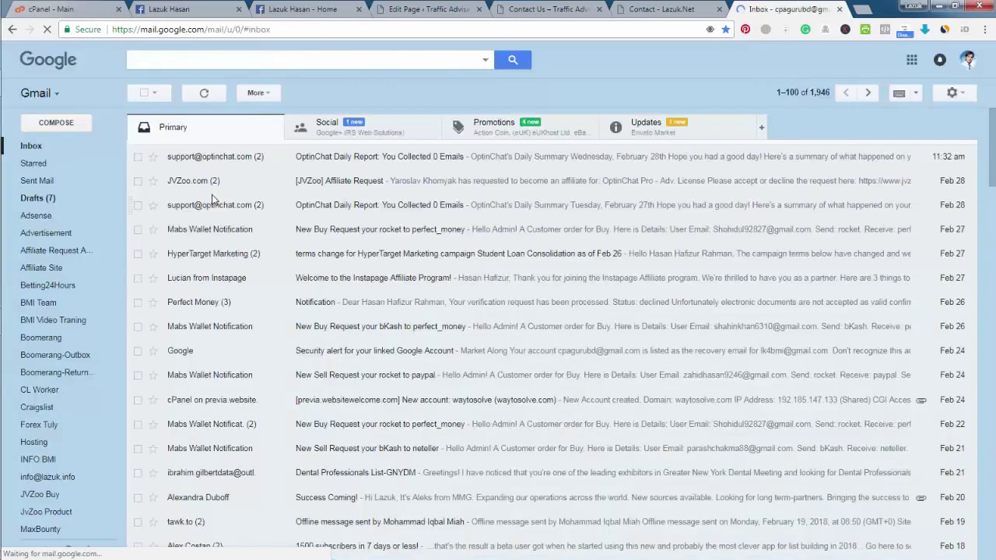
click(672, 127)
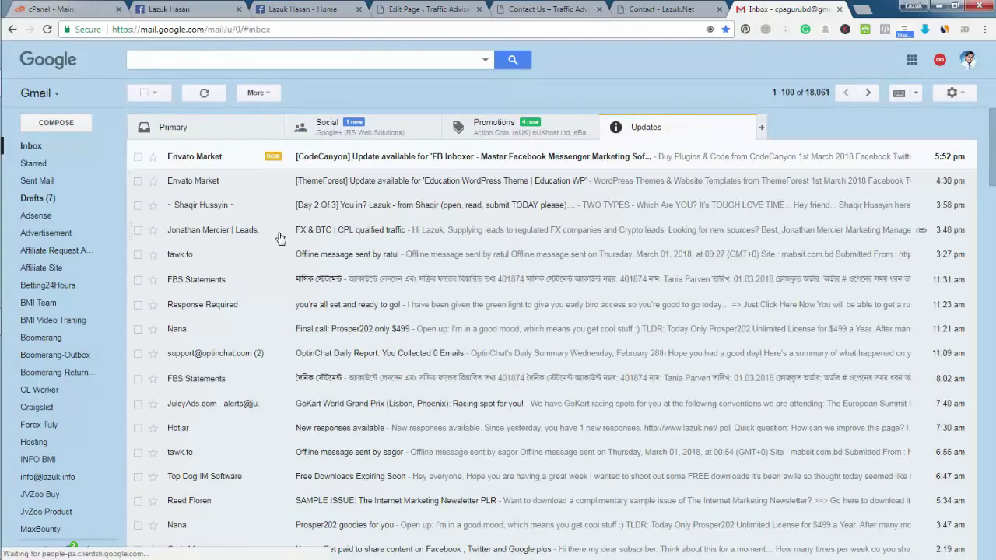
scroll(66, 260, down, 3)
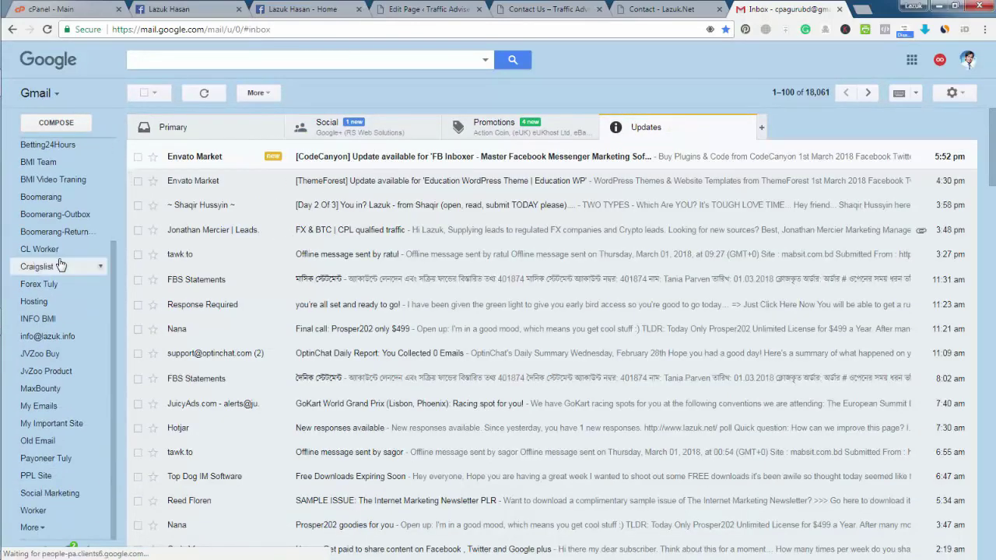
click(30, 527)
scroll(59, 426, down, 3)
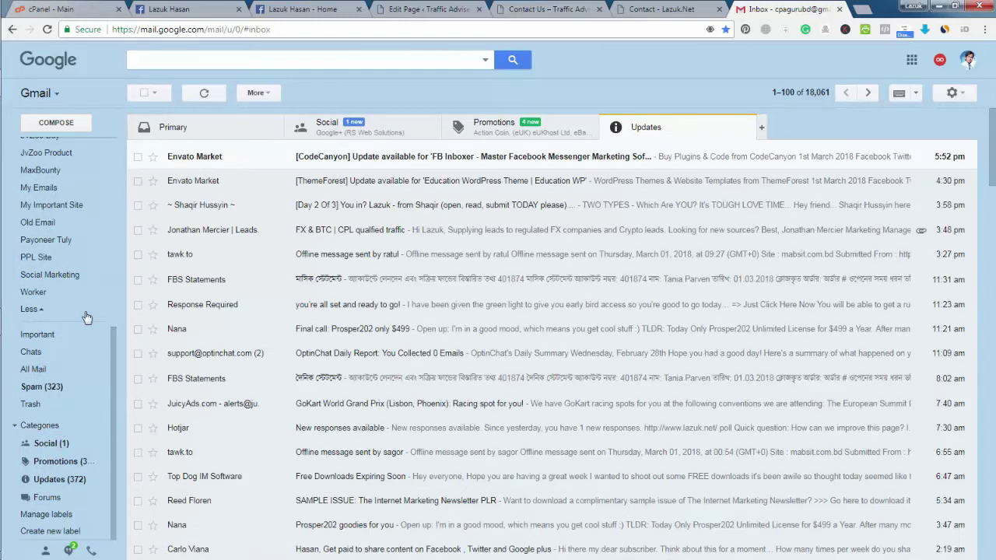
click(31, 386)
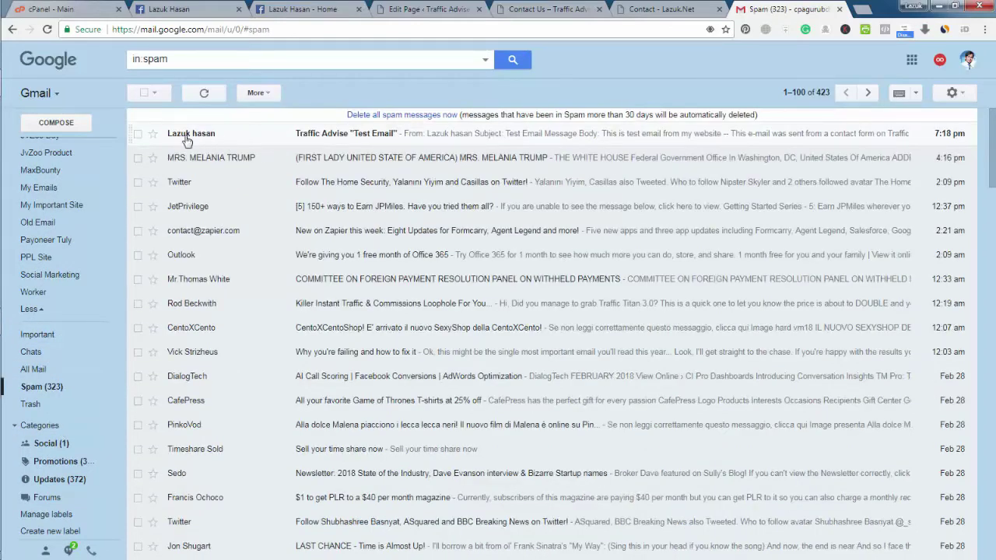
click(324, 137)
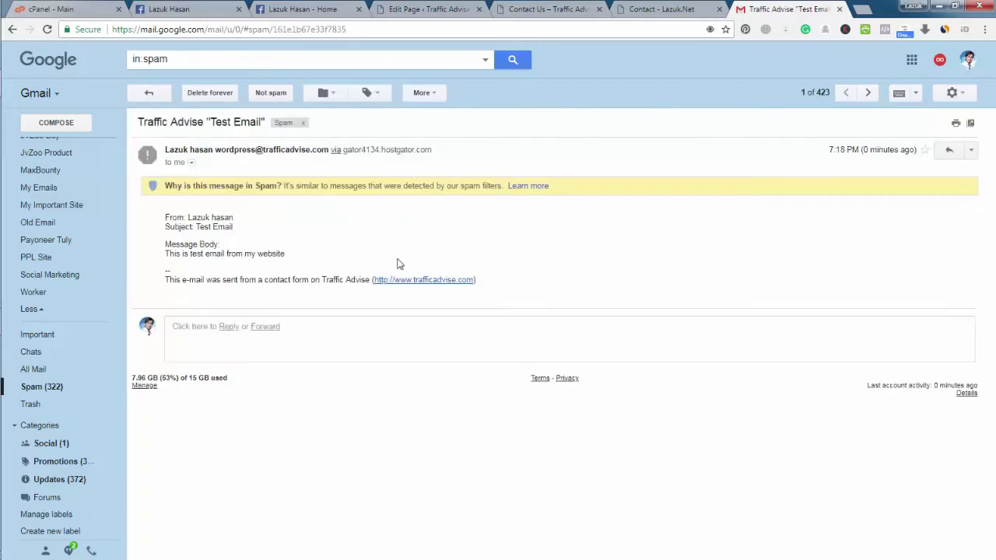